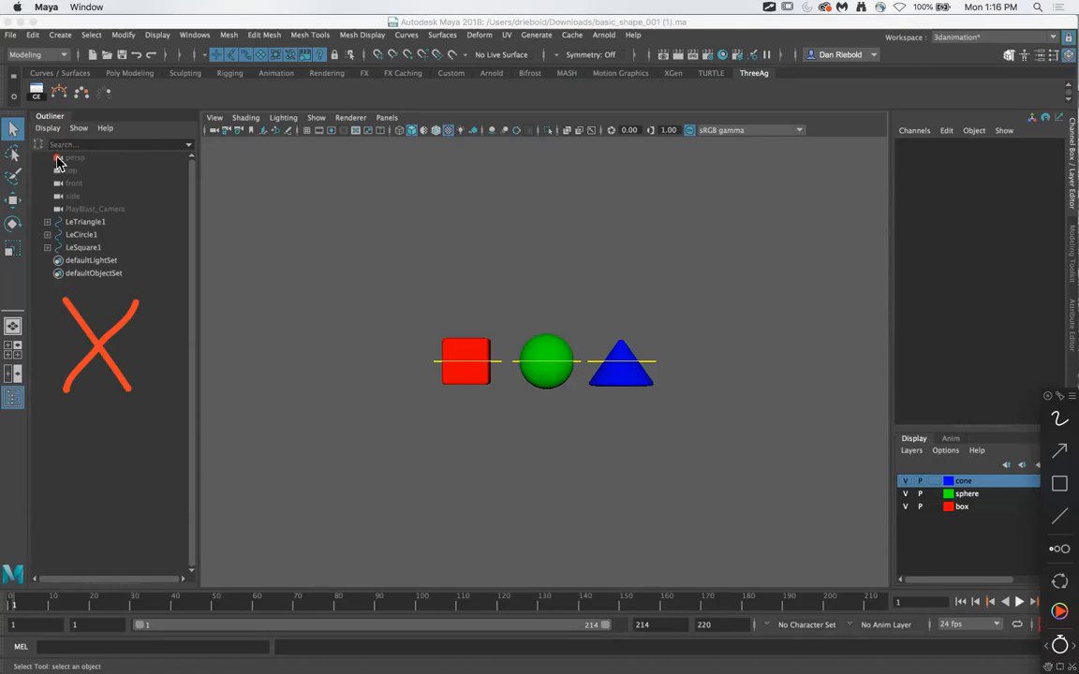
mouse_move(56, 145)
mouse_down()
mouse_move(115, 149)
mouse_move(123, 202)
mouse_move(152, 249)
mouse_up()
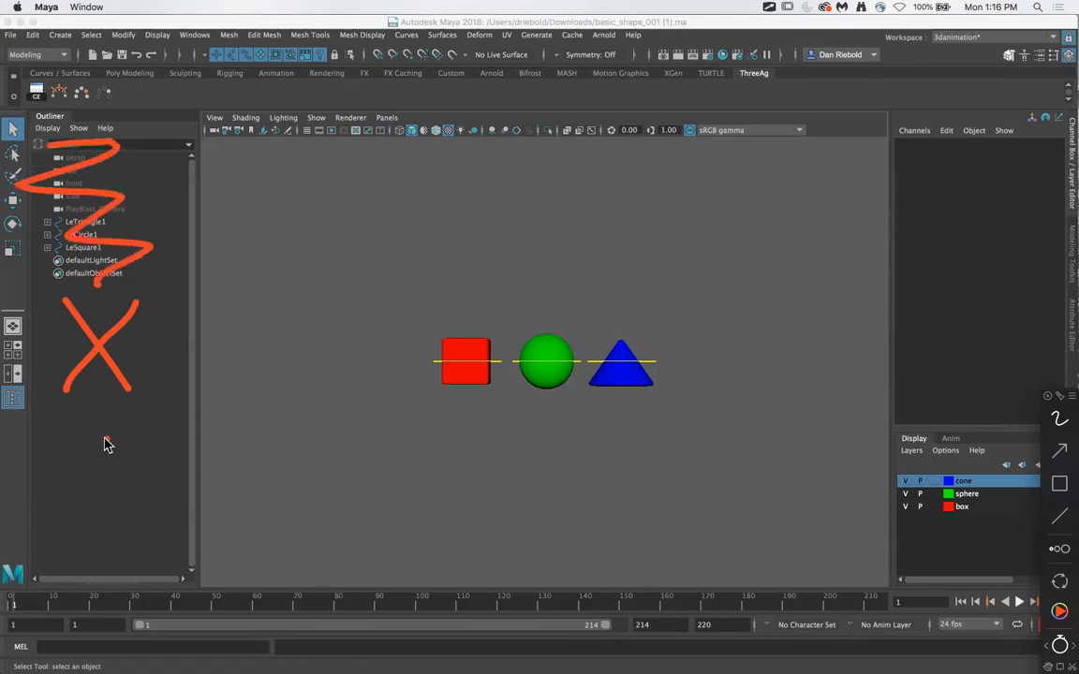
drag(106, 337, 125, 541)
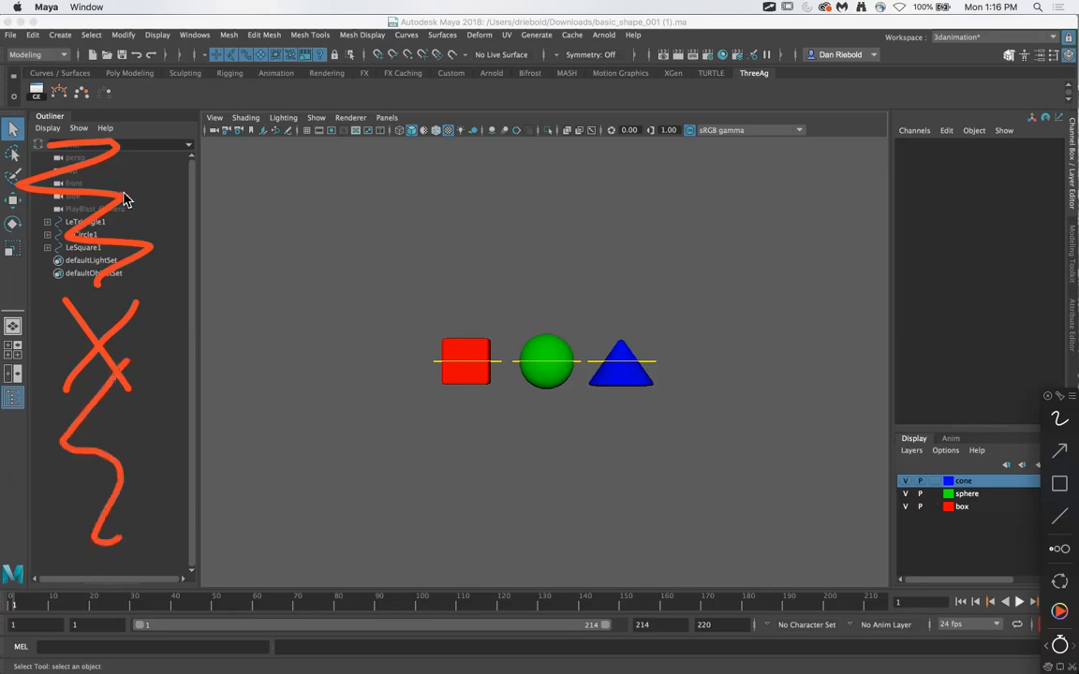
mouse_move(152, 125)
mouse_down()
mouse_move(112, 243)
mouse_move(136, 487)
mouse_up()
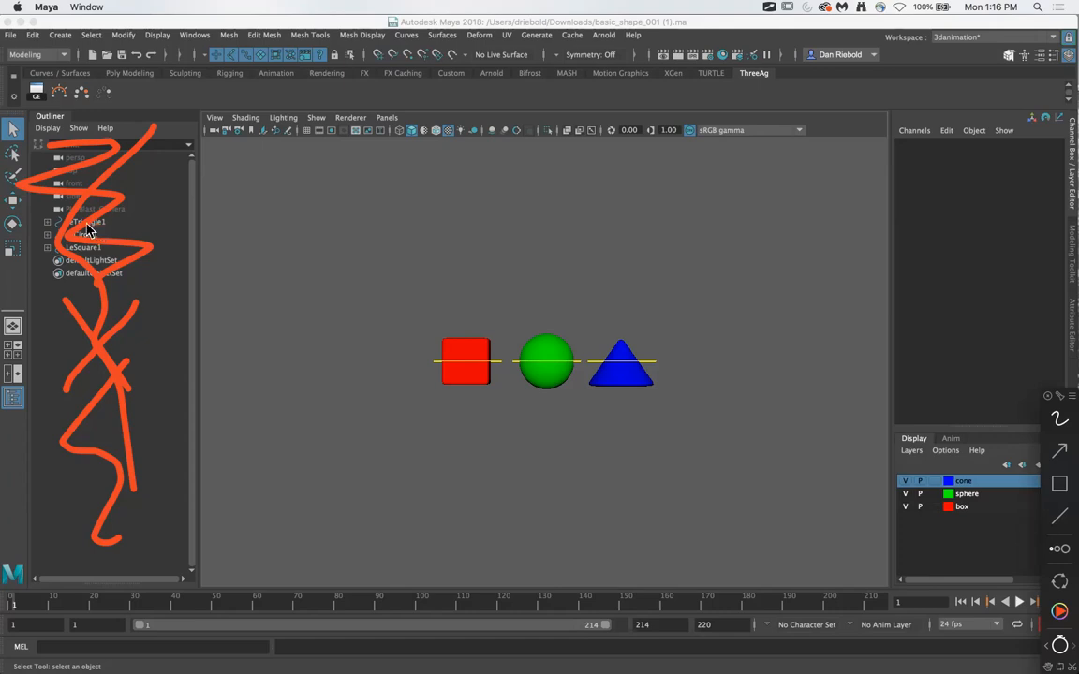
Hide the Outliner and check the scene in the four-view layout before returning to the single perspective view.
click(13, 398)
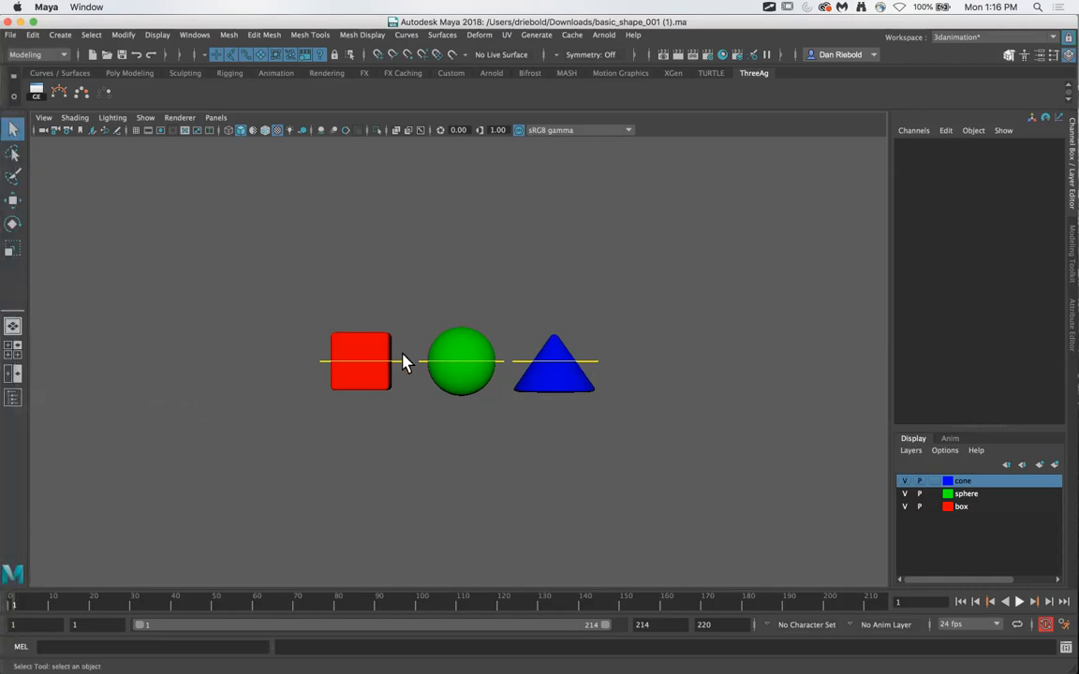
key(space)
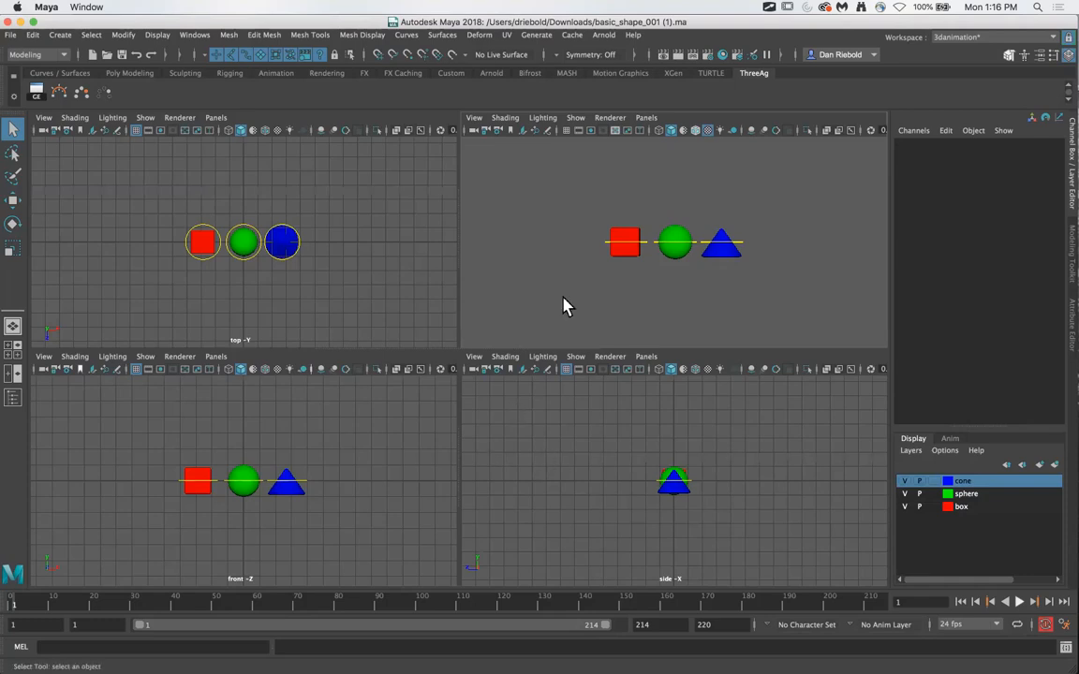
key(space)
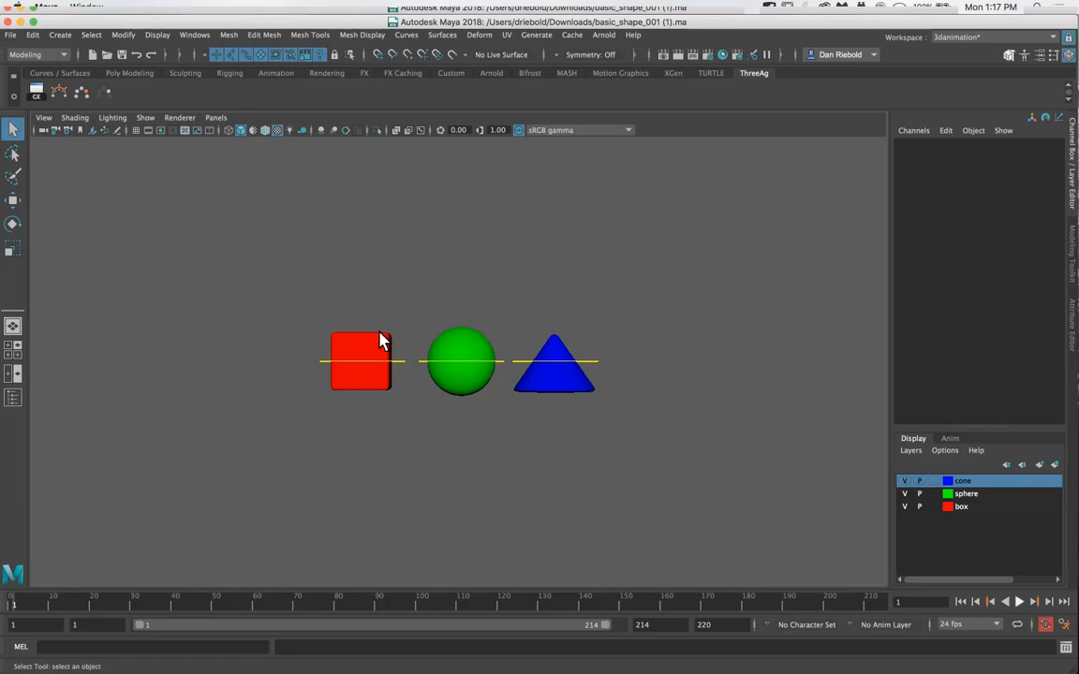
key(alt+Tab)
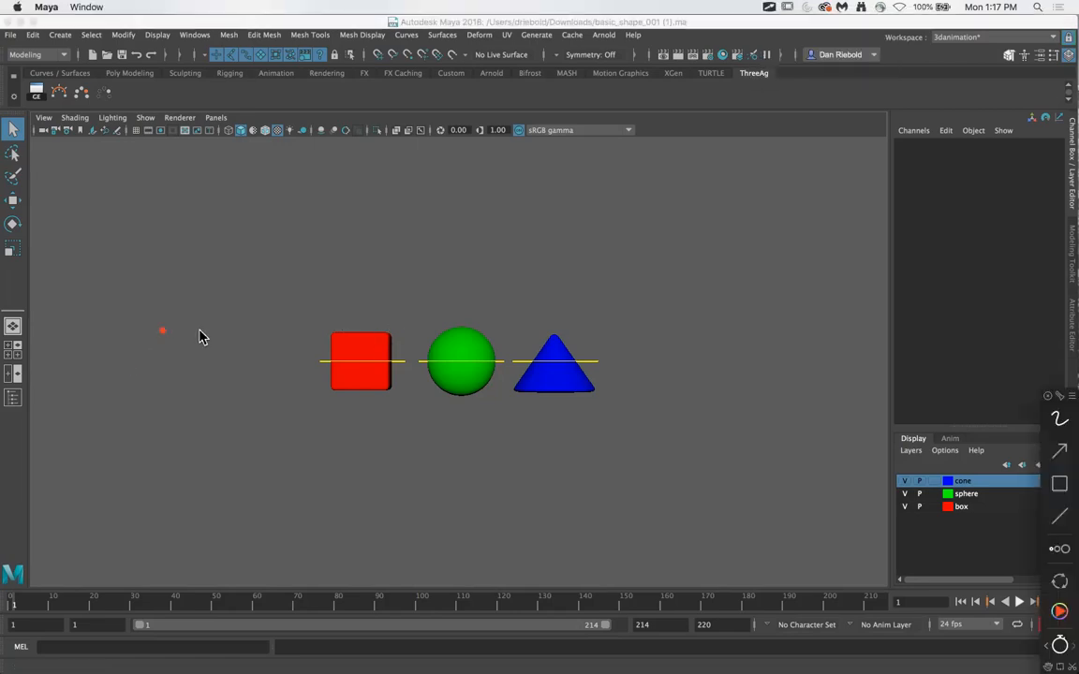
mouse_move(197, 279)
mouse_down()
mouse_move(239, 345)
mouse_move(284, 358)
mouse_move(291, 347)
mouse_move(271, 378)
mouse_up()
click(319, 376)
drag(394, 227, 419, 344)
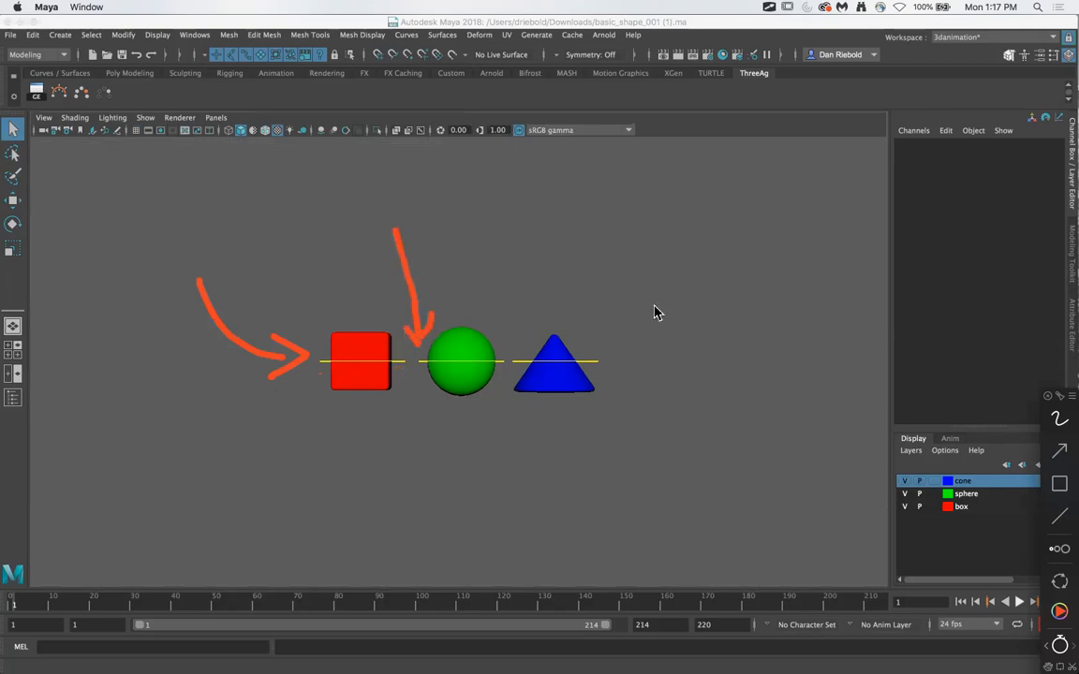
mouse_move(685, 290)
mouse_down()
mouse_move(604, 338)
mouse_move(633, 362)
mouse_up()
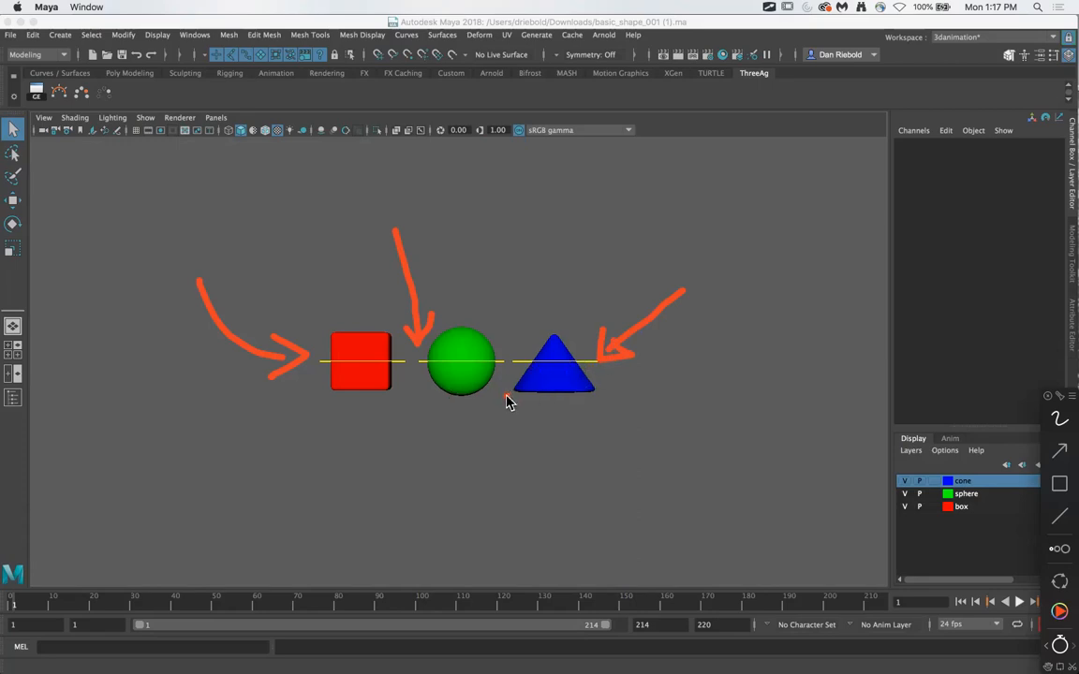
key(Escape)
Maximize the top view and hide its NURBS Curves.
key(space)
key(space)
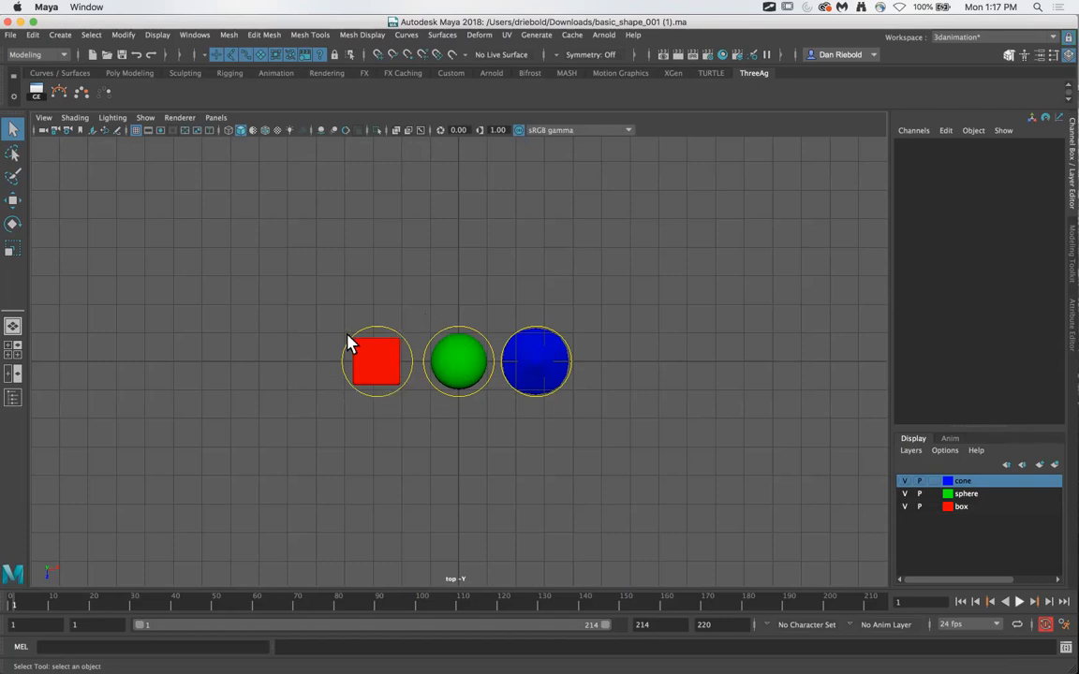
scroll(332, 297, up, 5)
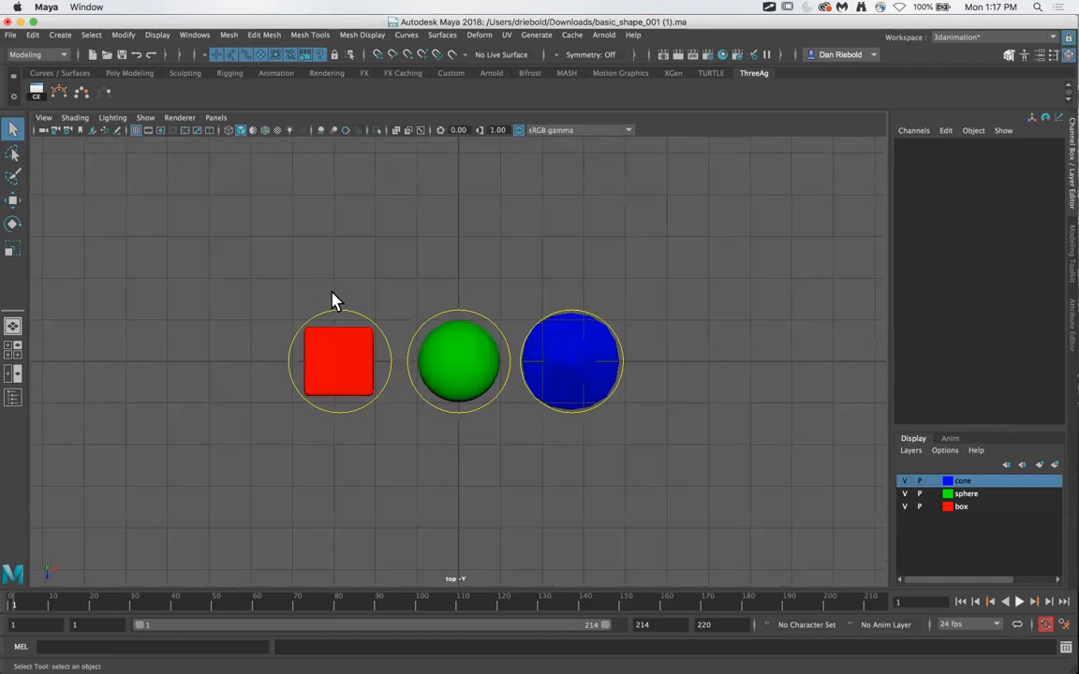
scroll(332, 298, up, 1)
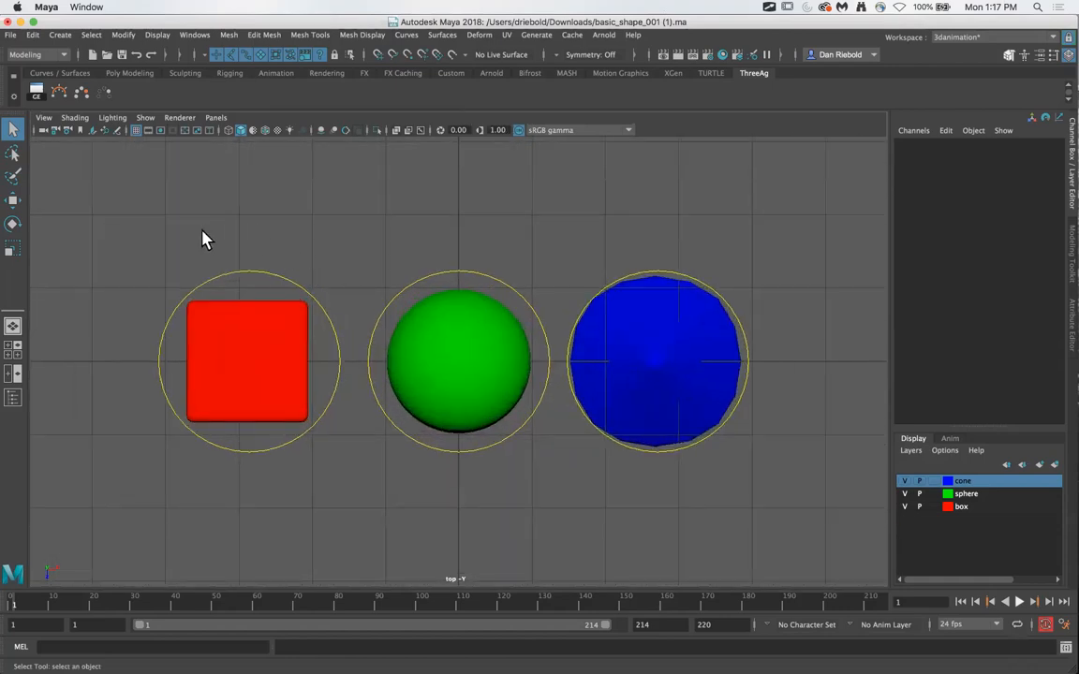
click(147, 120)
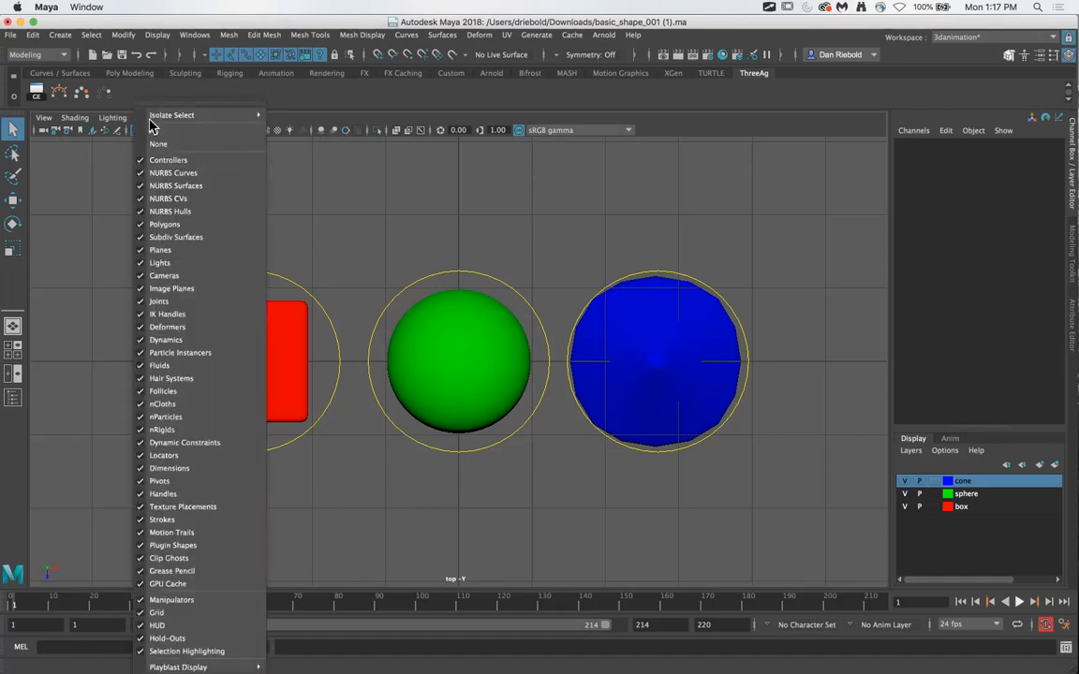
click(186, 175)
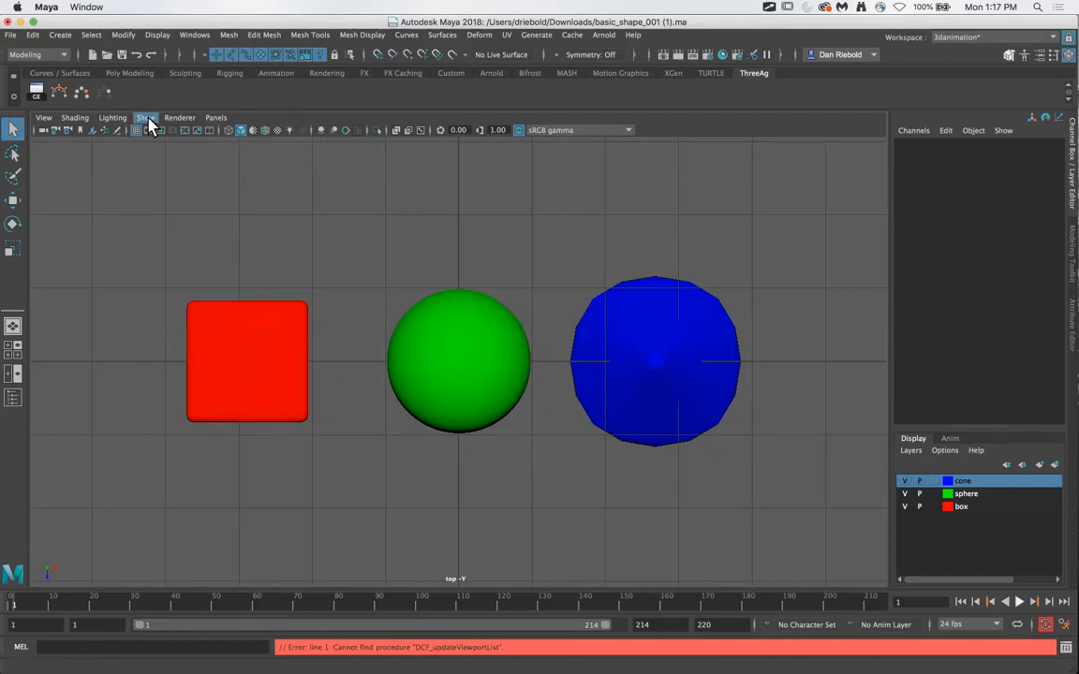
Show the NURBS Curves again in the top view and return to the maximized perspective view.
click(146, 119)
click(197, 175)
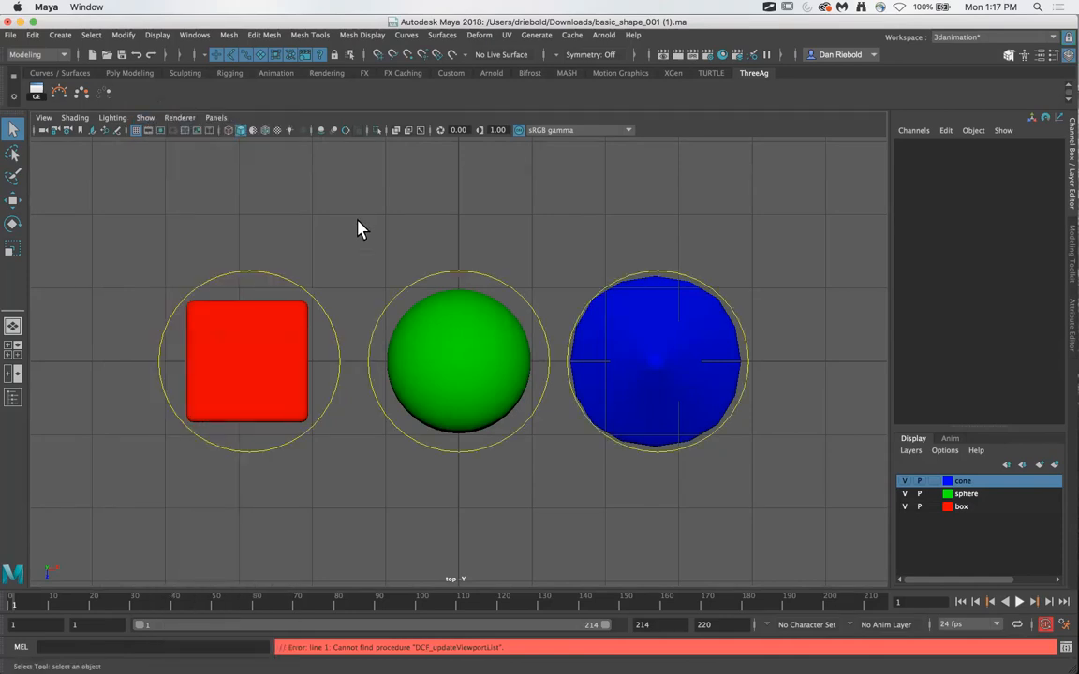
key(space)
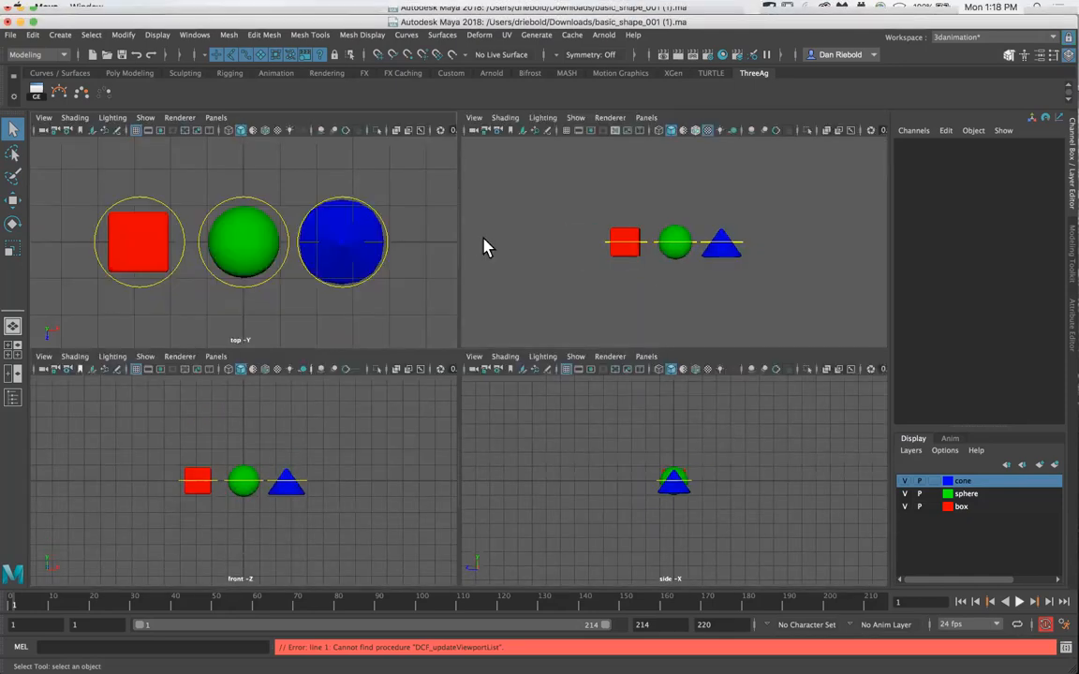
key(space)
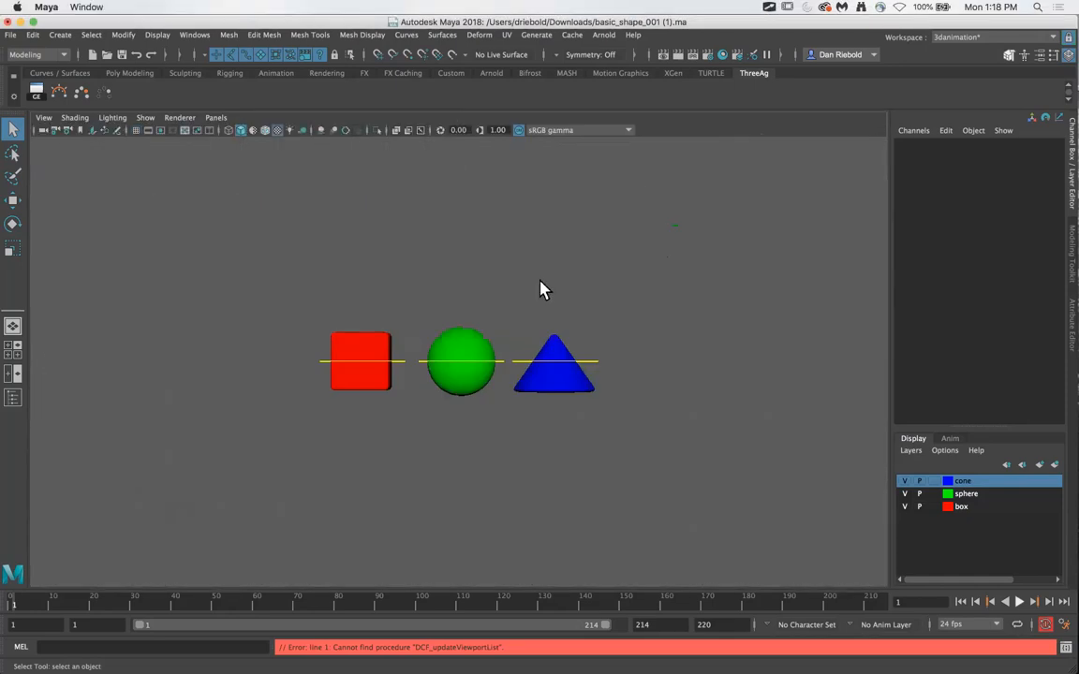
Select the box, sphere and cone controls one at a time by their yellow curves, and clear the selection.
click(322, 362)
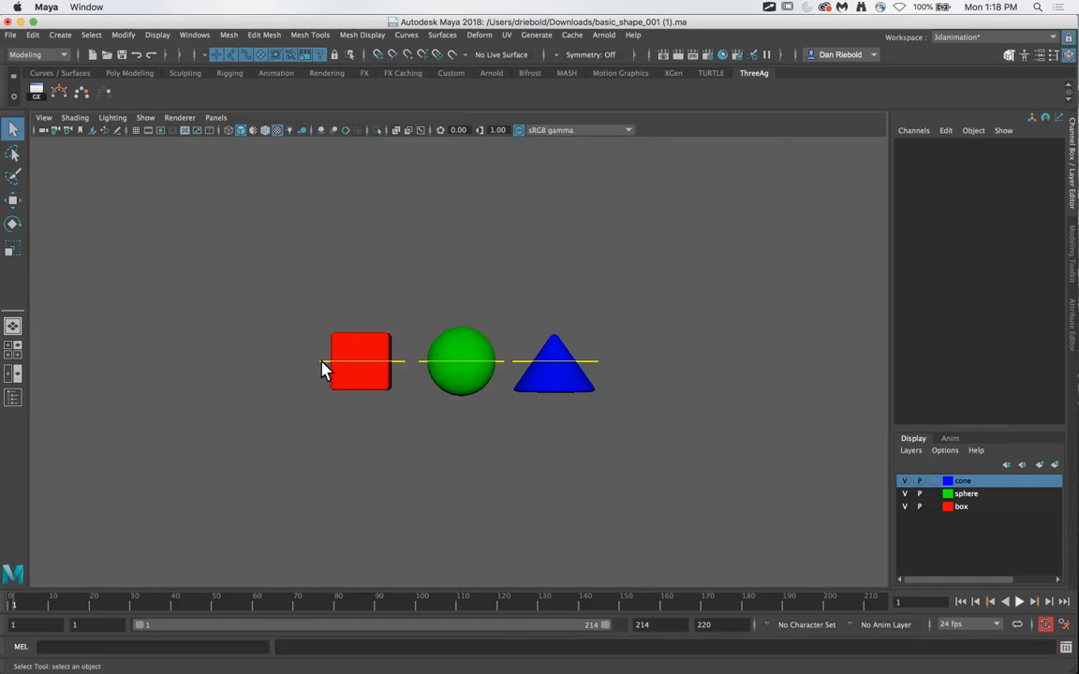
click(321, 367)
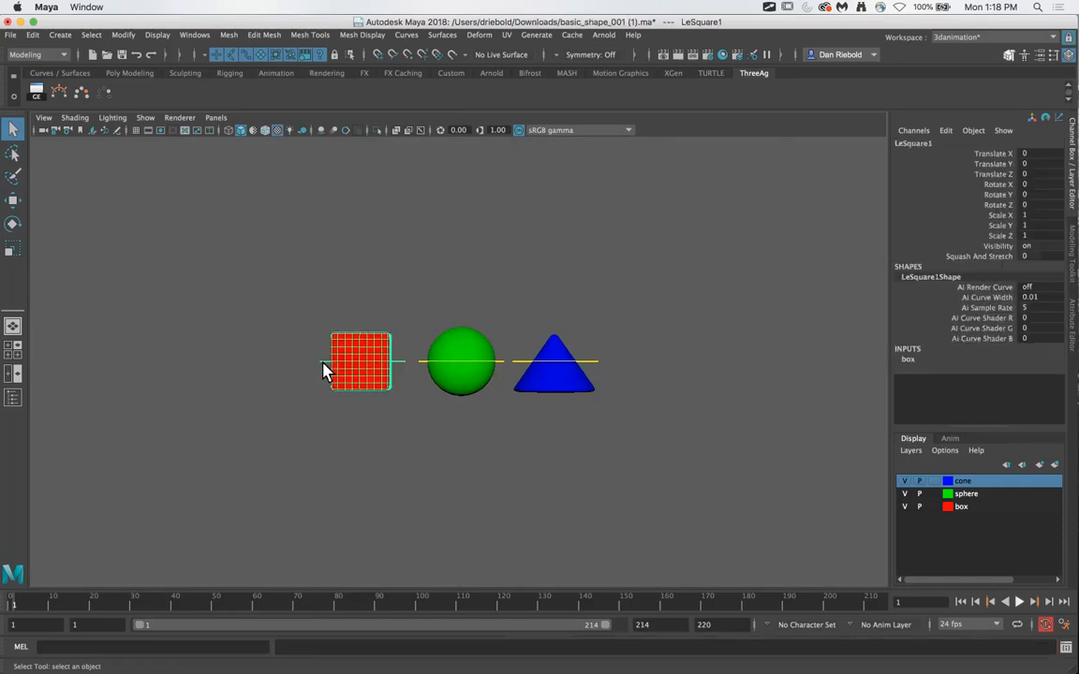
click(466, 370)
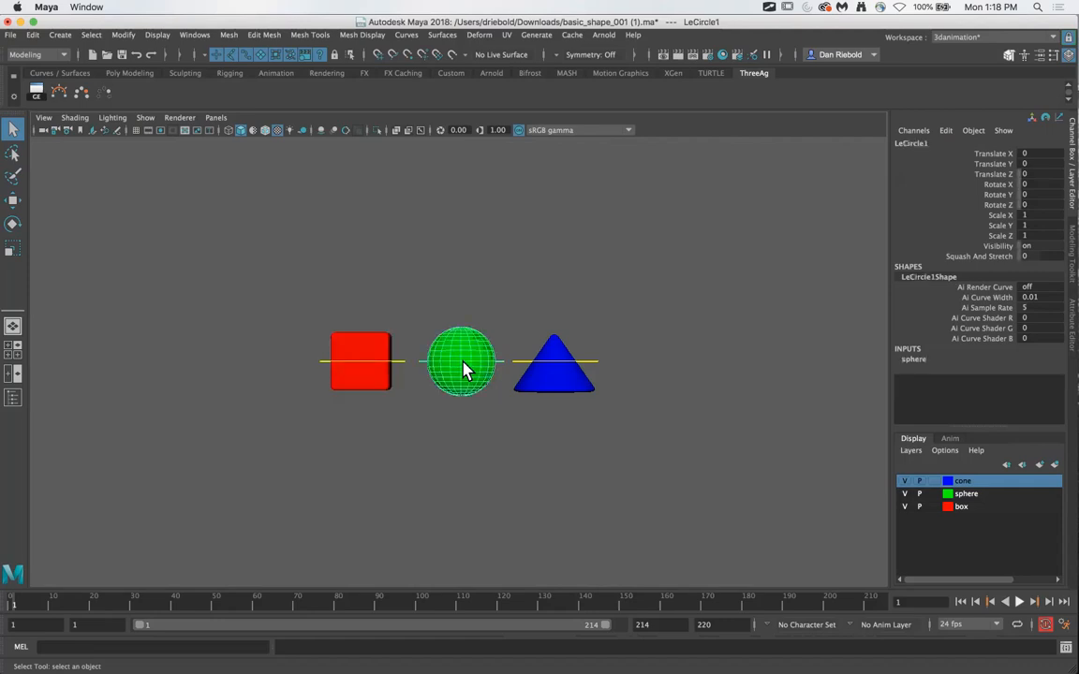
click(526, 368)
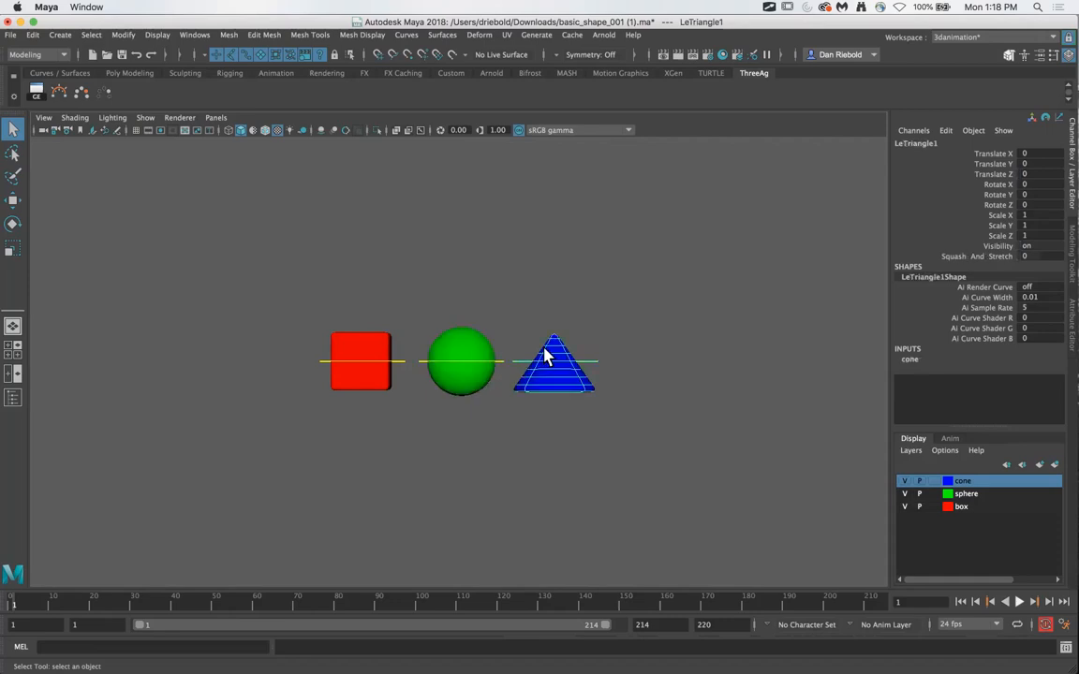
click(469, 356)
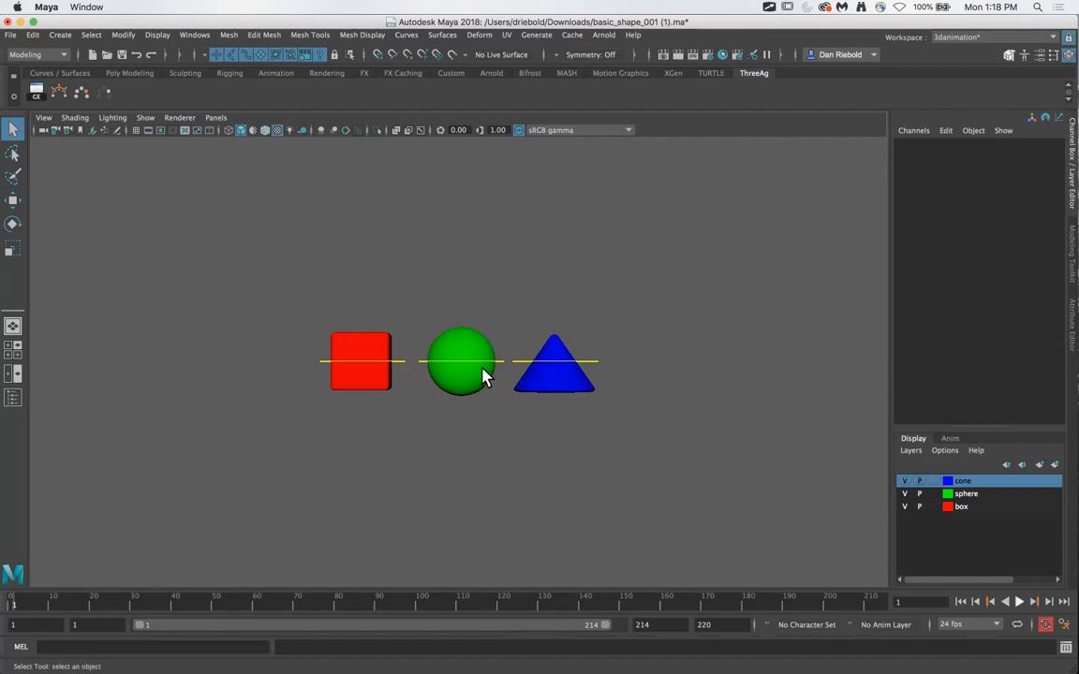
click(400, 371)
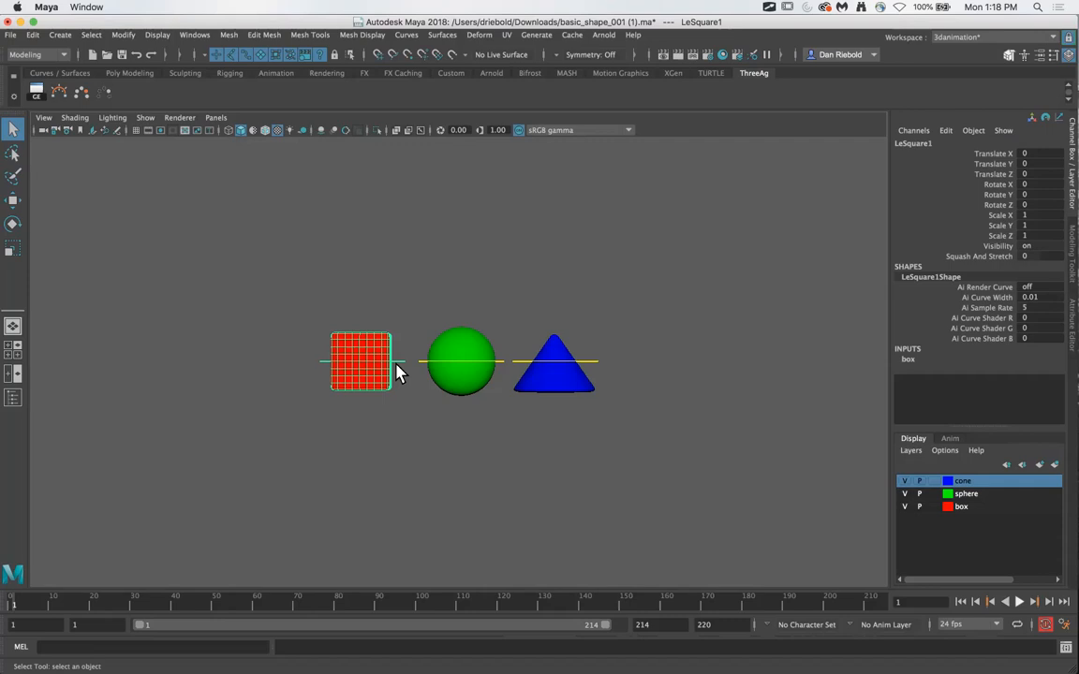
click(340, 297)
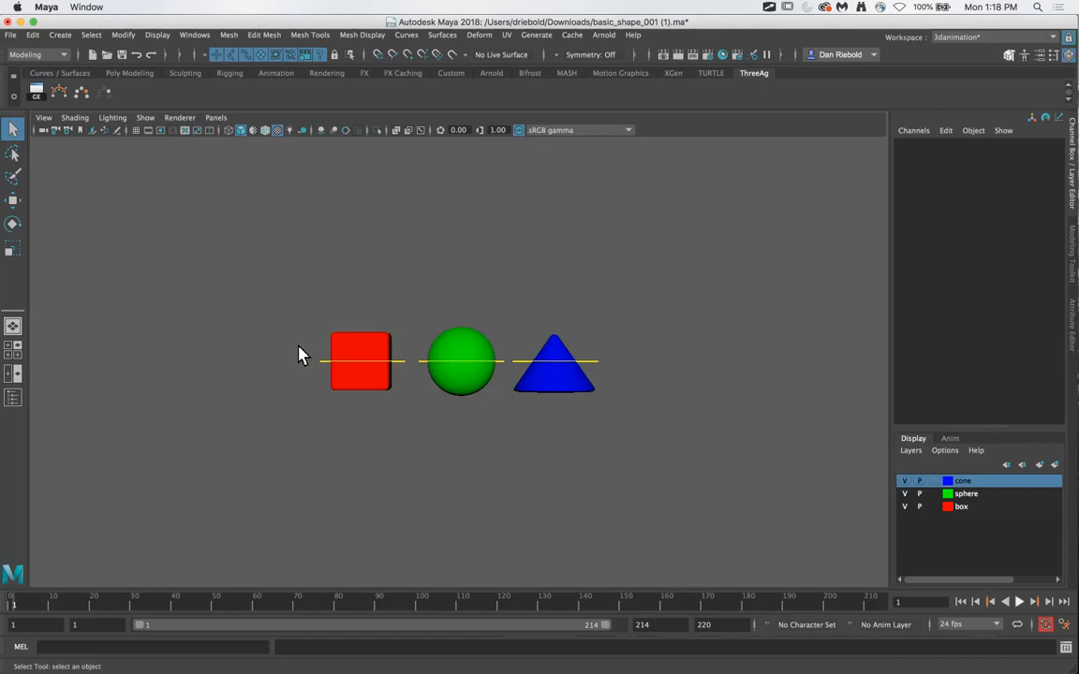
Box-select the red box's control alone, and the box and sphere controls together, clearing each selection.
drag(290, 334, 327, 379)
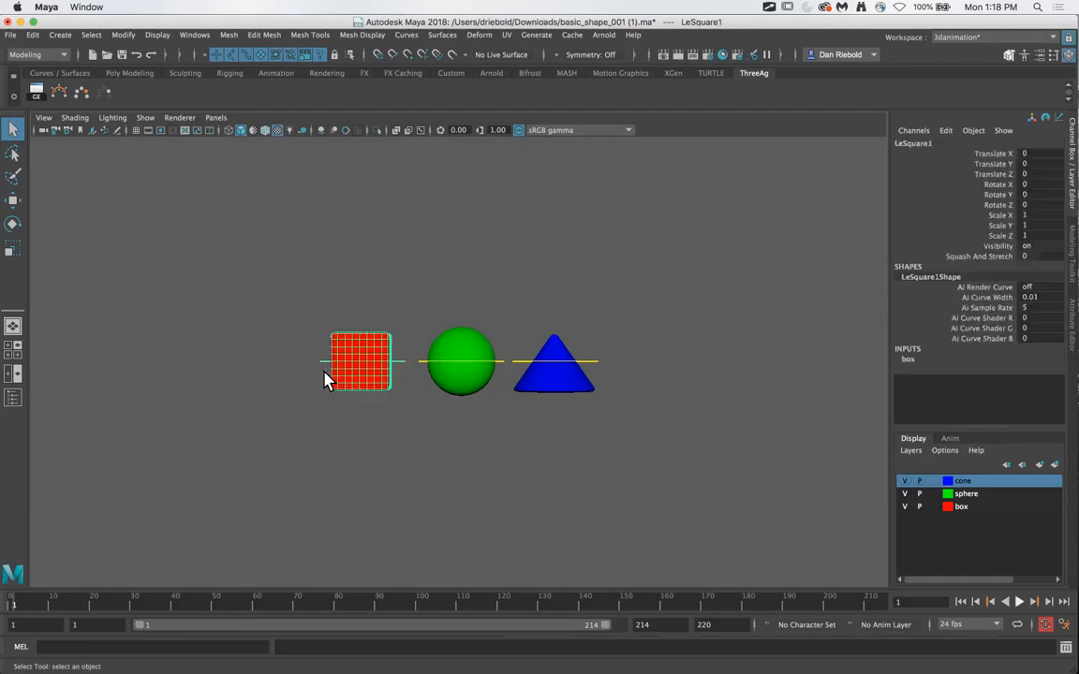
click(303, 324)
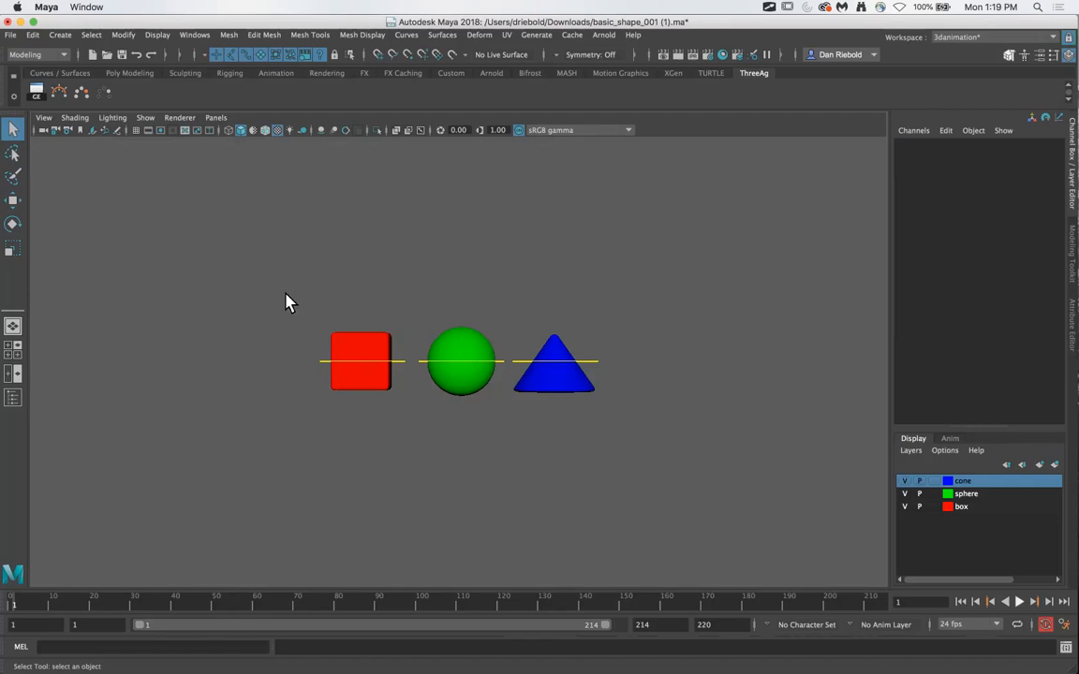
drag(286, 296, 488, 391)
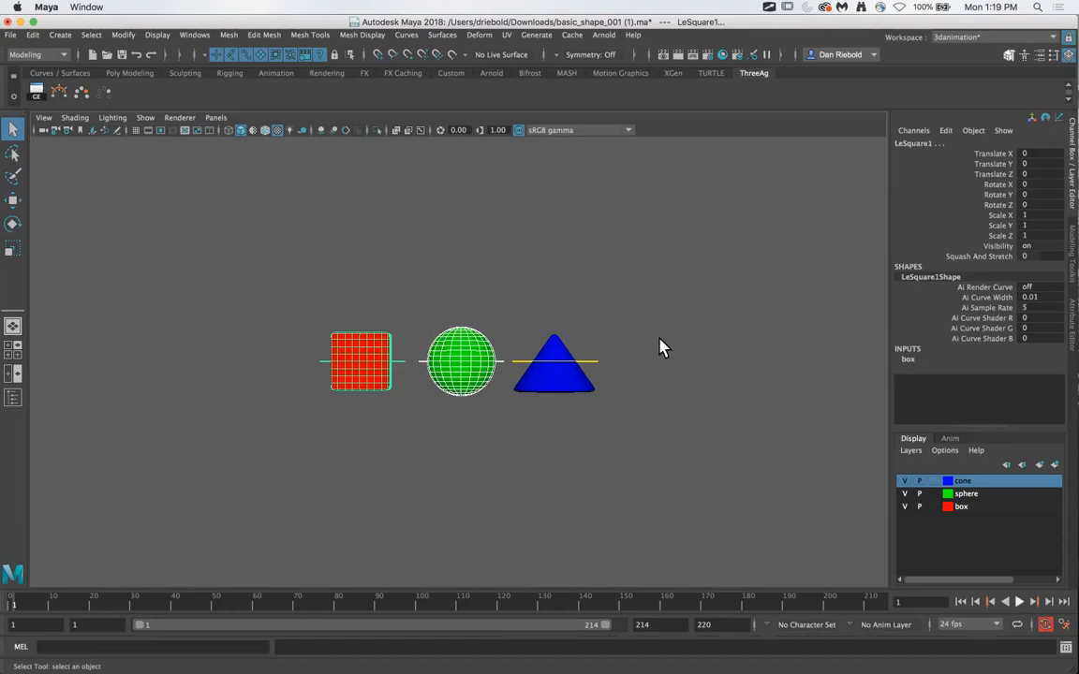
click(508, 409)
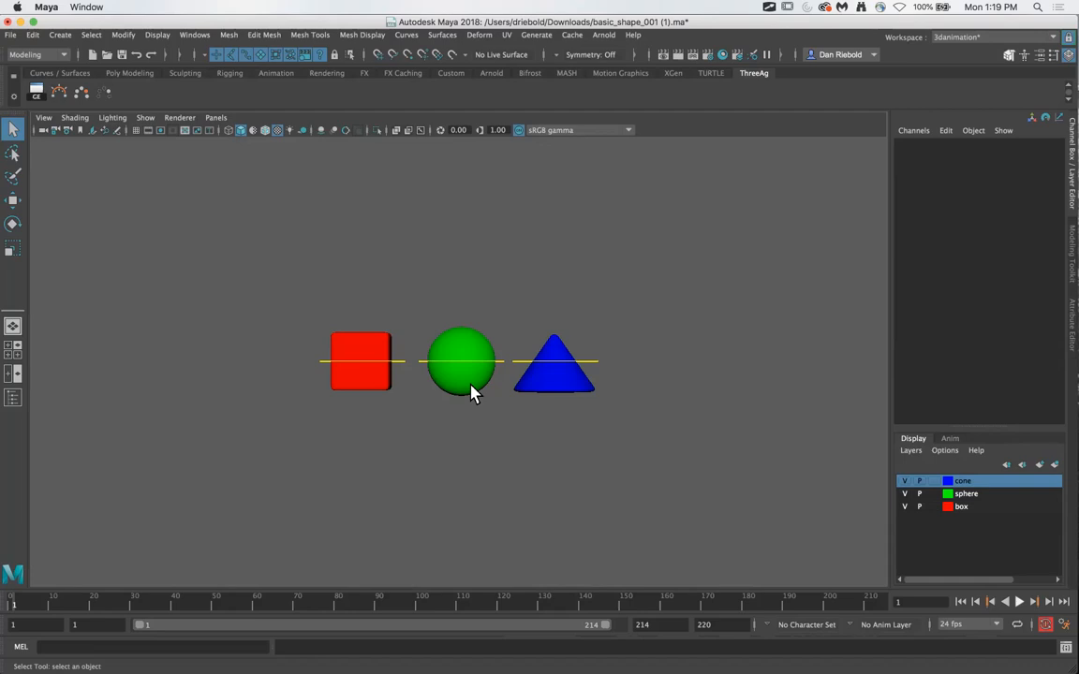
Select the box, sphere and cone controls together by adding each to the selection, and deselect them.
click(328, 368)
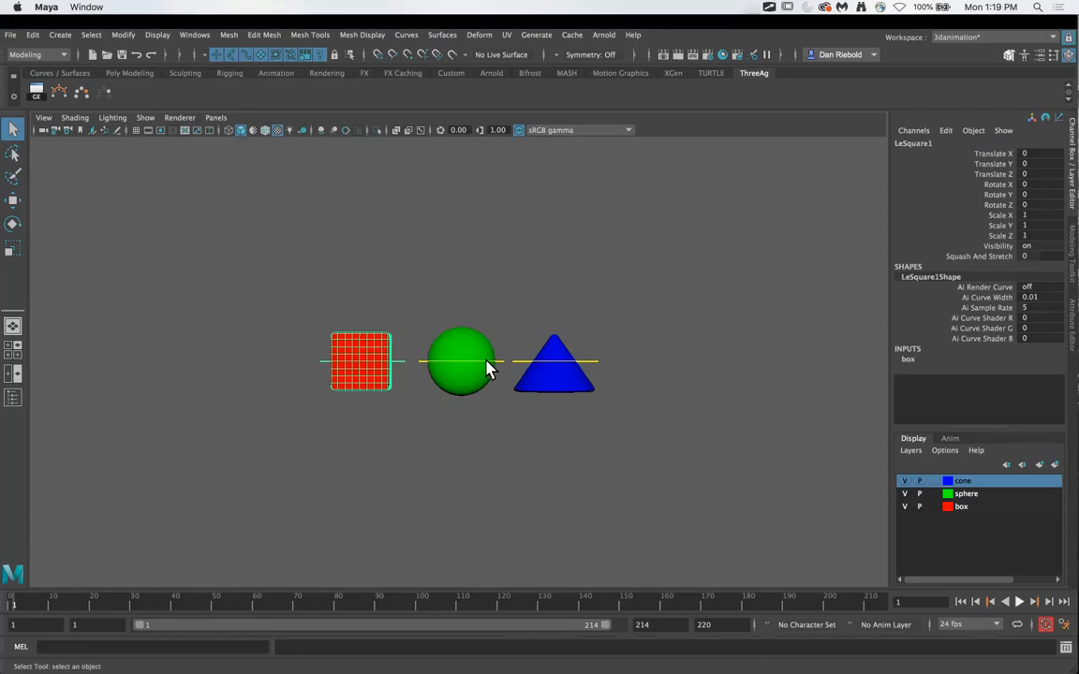
click(491, 368)
click(565, 368)
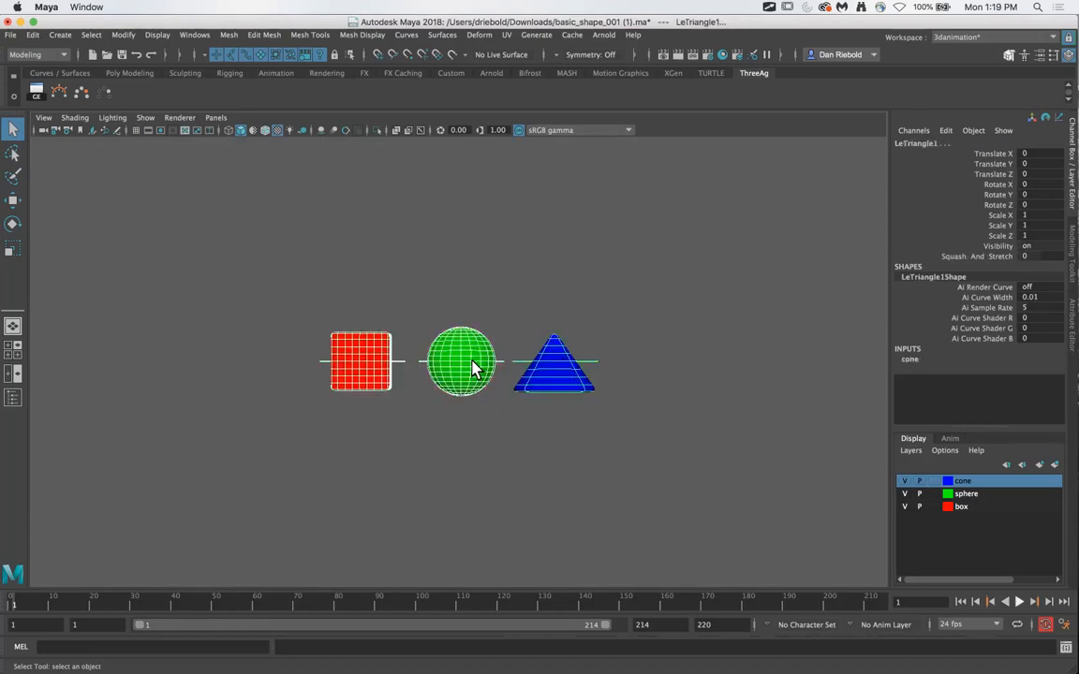
click(404, 301)
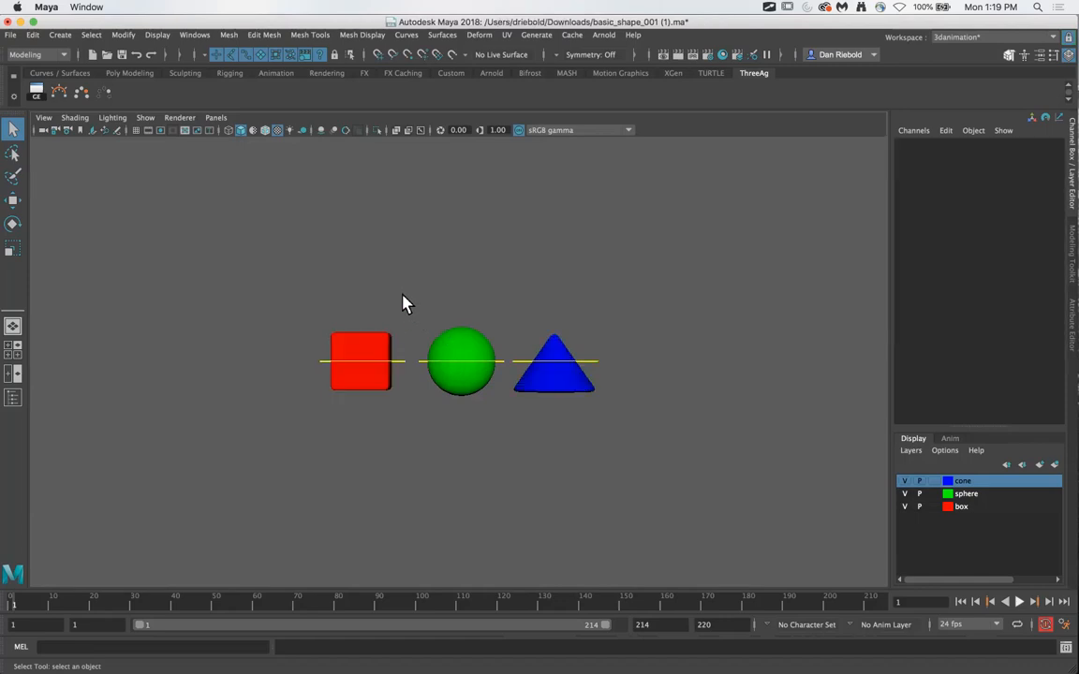
Try moving and rotating the red box through its control curve with the Move and Rotate tools.
click(329, 373)
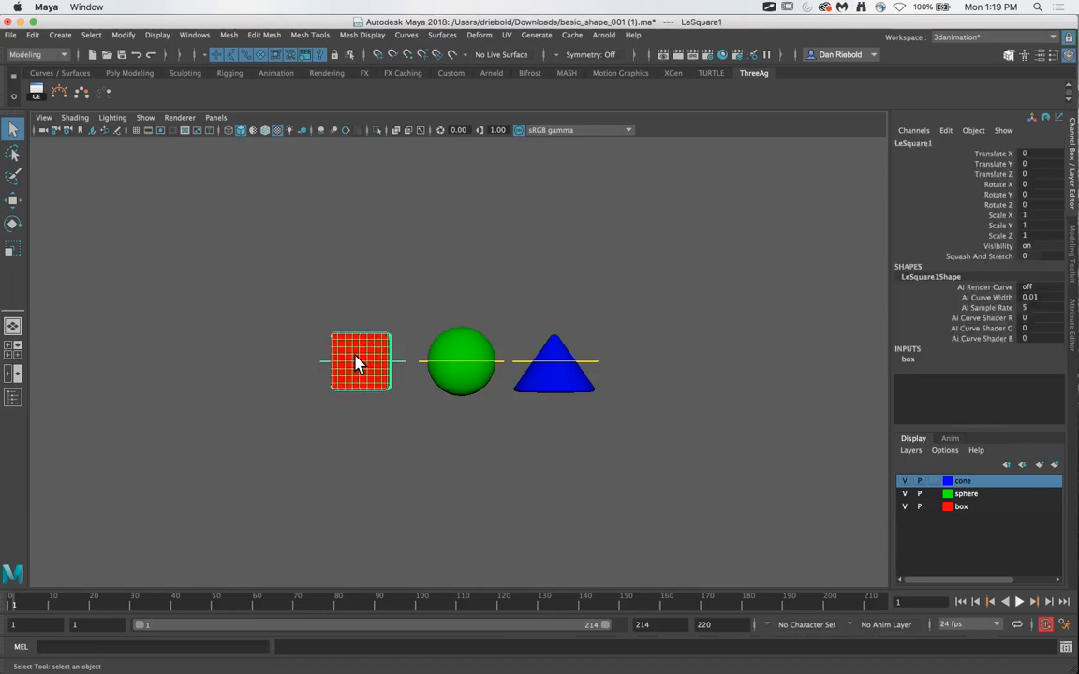
key(w)
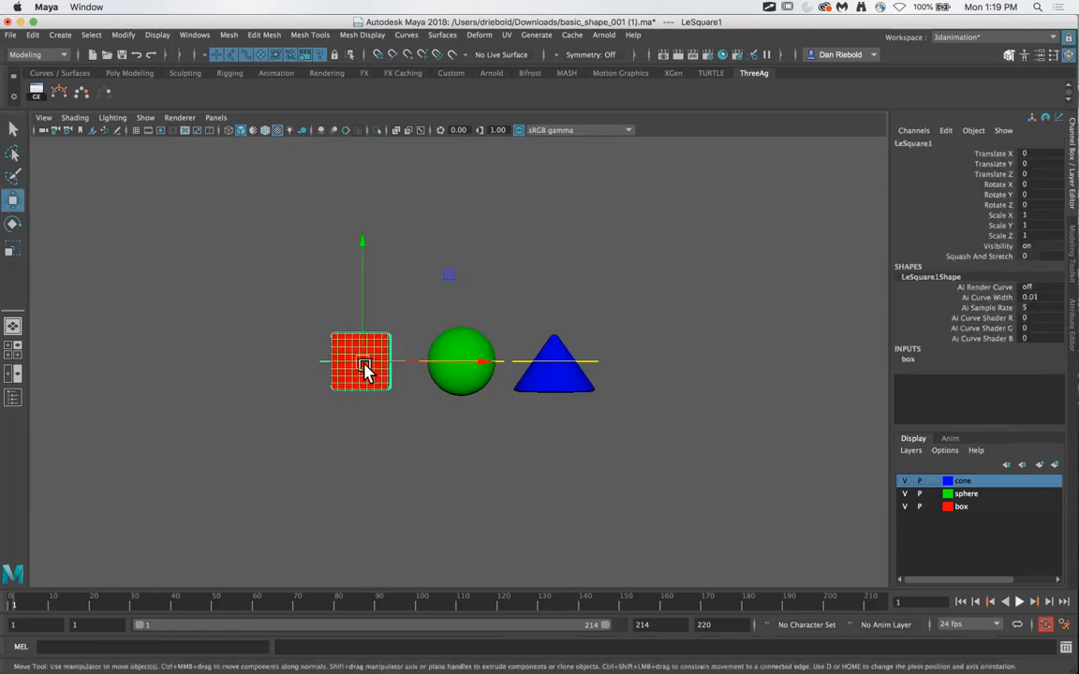
middle_drag(385, 309, 346, 400)
key(e)
mouse_move(431, 326)
mouse_down()
mouse_move(257, 270)
mouse_move(378, 511)
mouse_move(410, 325)
mouse_up()
key(w)
Undo the trial transformations of the red box and deselect its control.
key(z)
key(z)
key(z)
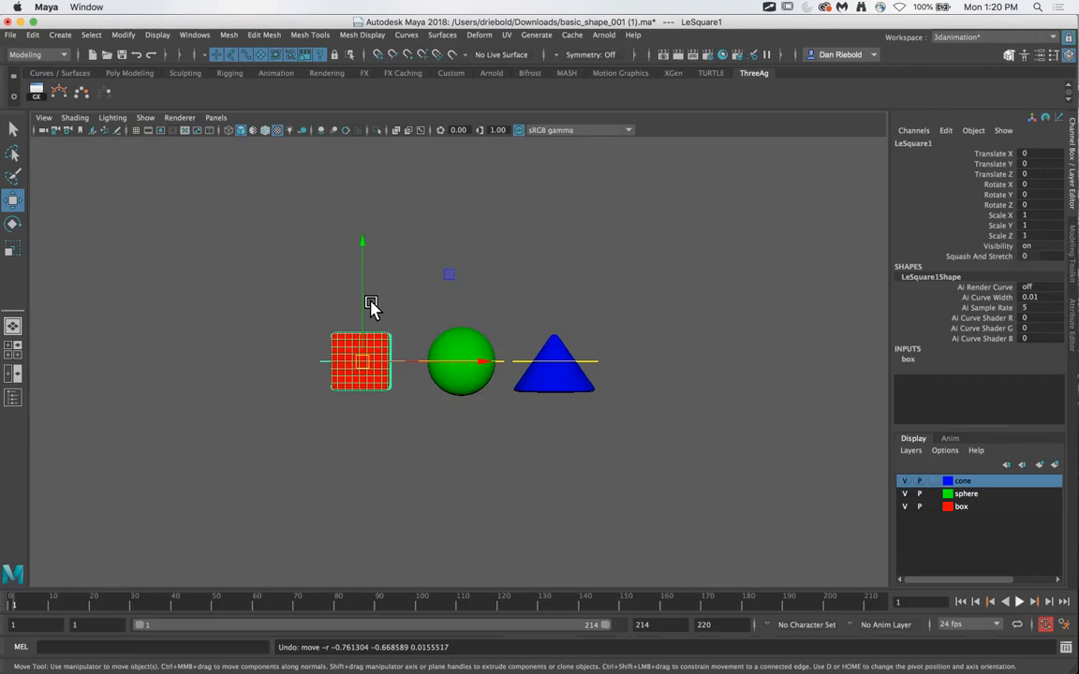
click(293, 306)
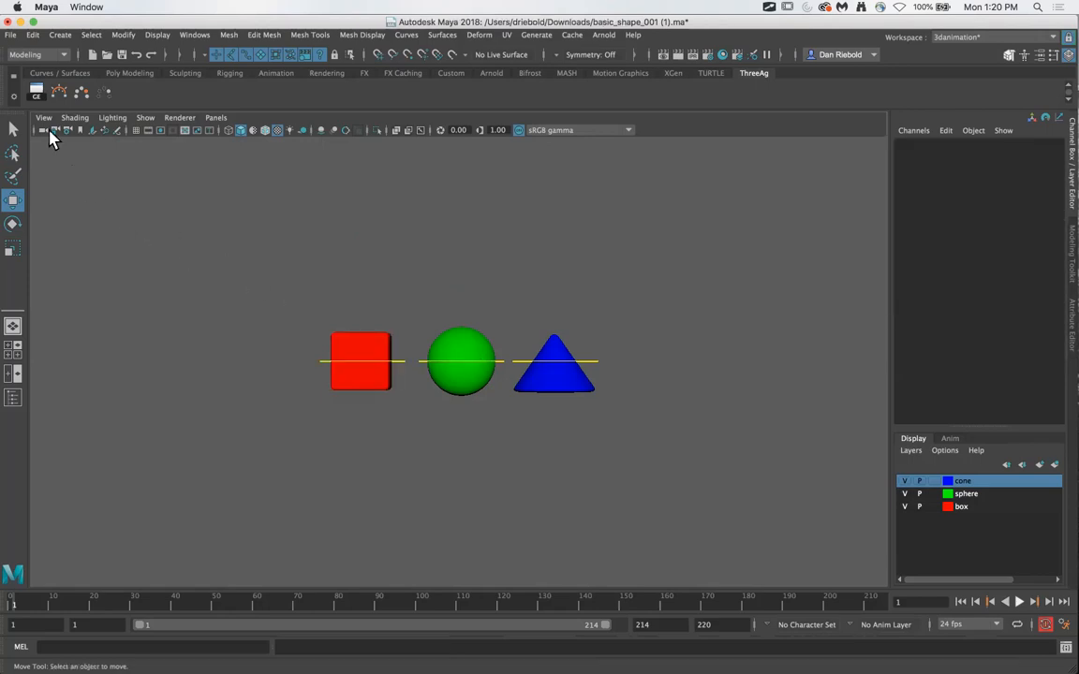
Open the recent scene 3AM1Perp_BallBounce_.mb without saving the changes to the basic shapes scene.
click(11, 39)
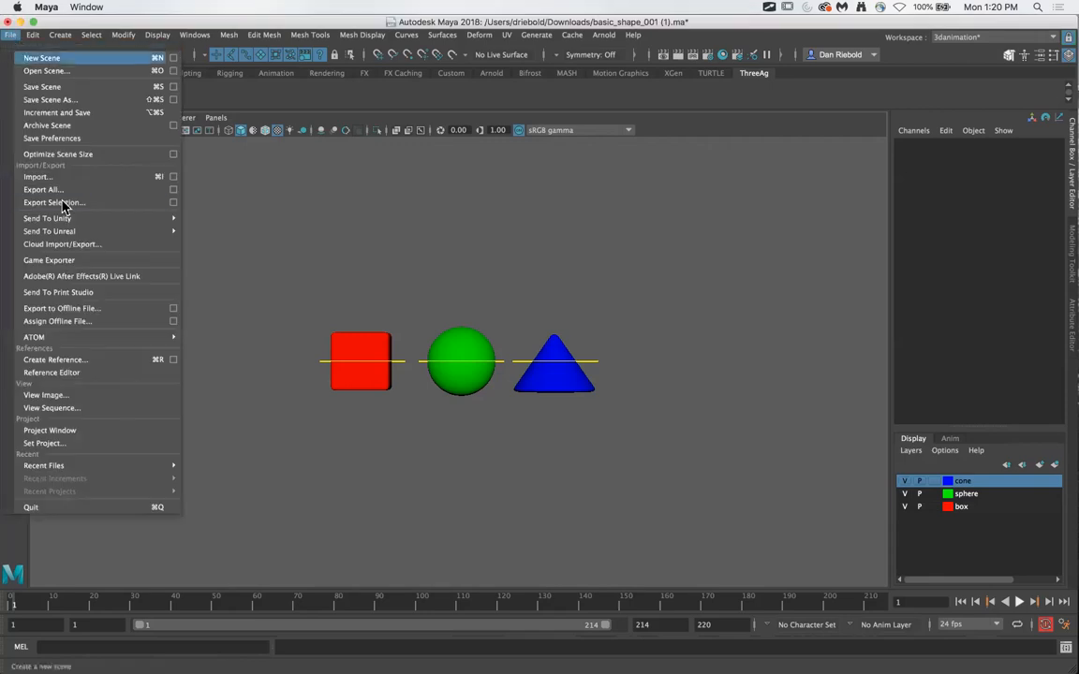
mouse_move(115, 465)
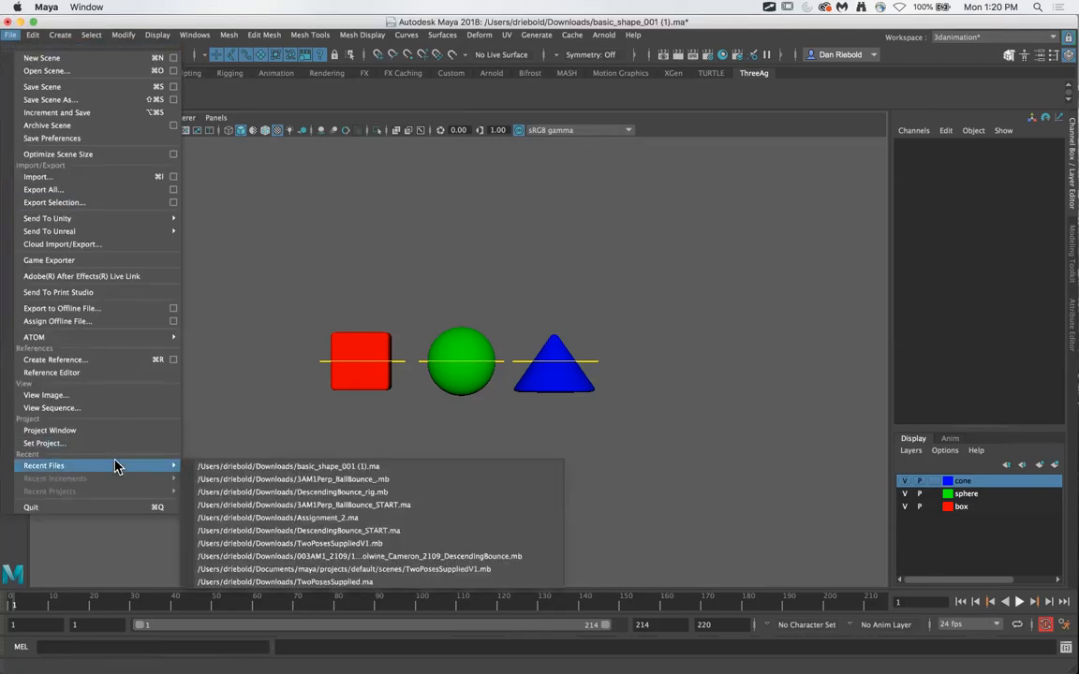
click(292, 479)
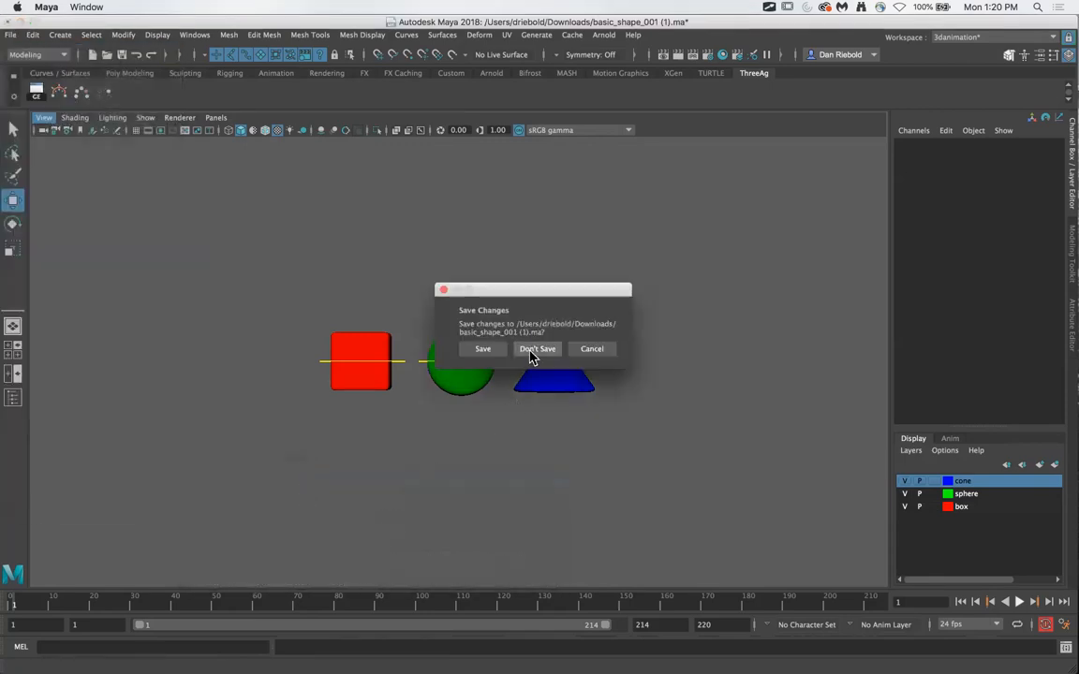
click(532, 351)
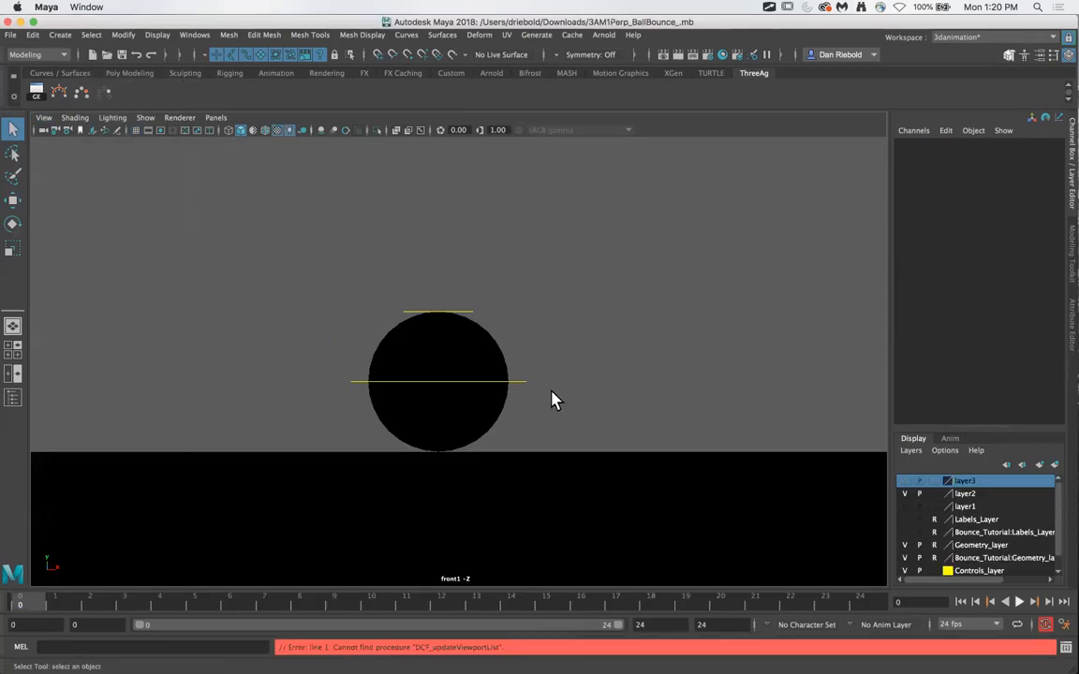
Draw freehand arrows with the screen annotation tool pointing at the ball's middle and upper control curves, and clear the annotations.
click(769, 8)
click(783, 23)
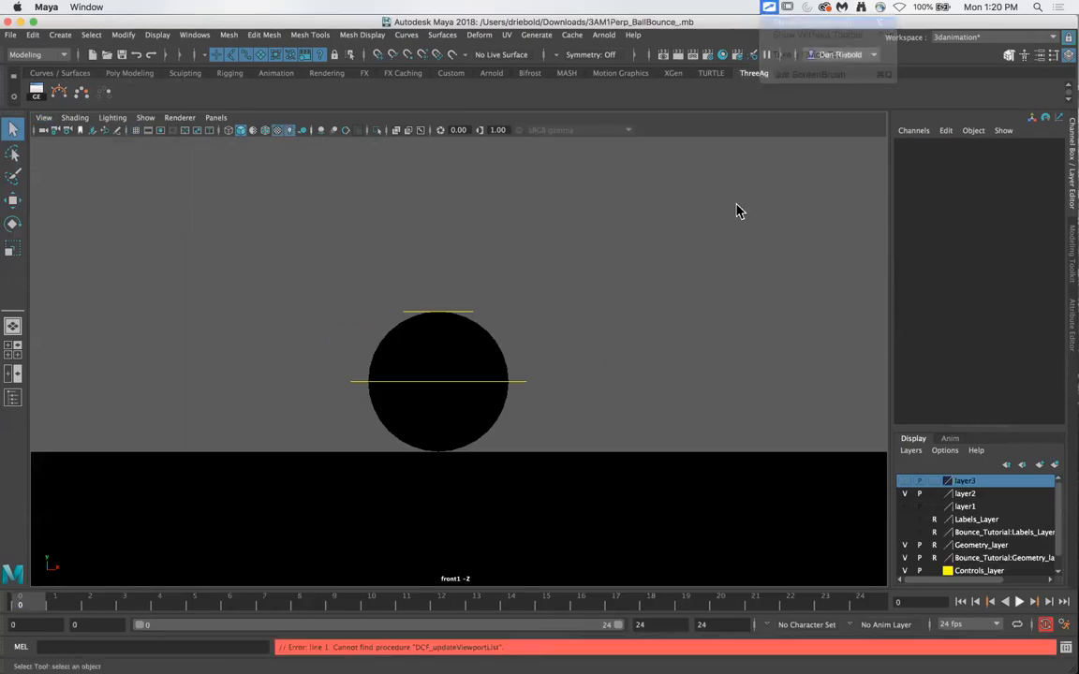
key(c)
mouse_move(670, 342)
mouse_down()
mouse_move(549, 379)
mouse_move(555, 391)
mouse_up()
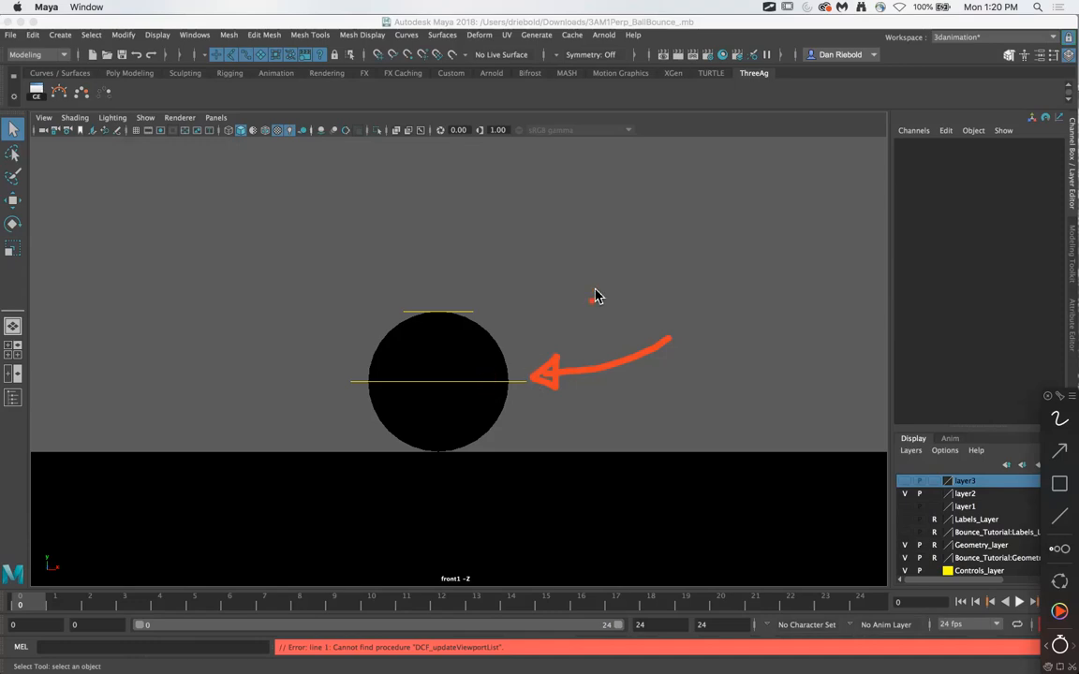
mouse_move(581, 222)
mouse_down()
mouse_move(485, 253)
mouse_move(465, 277)
mouse_up()
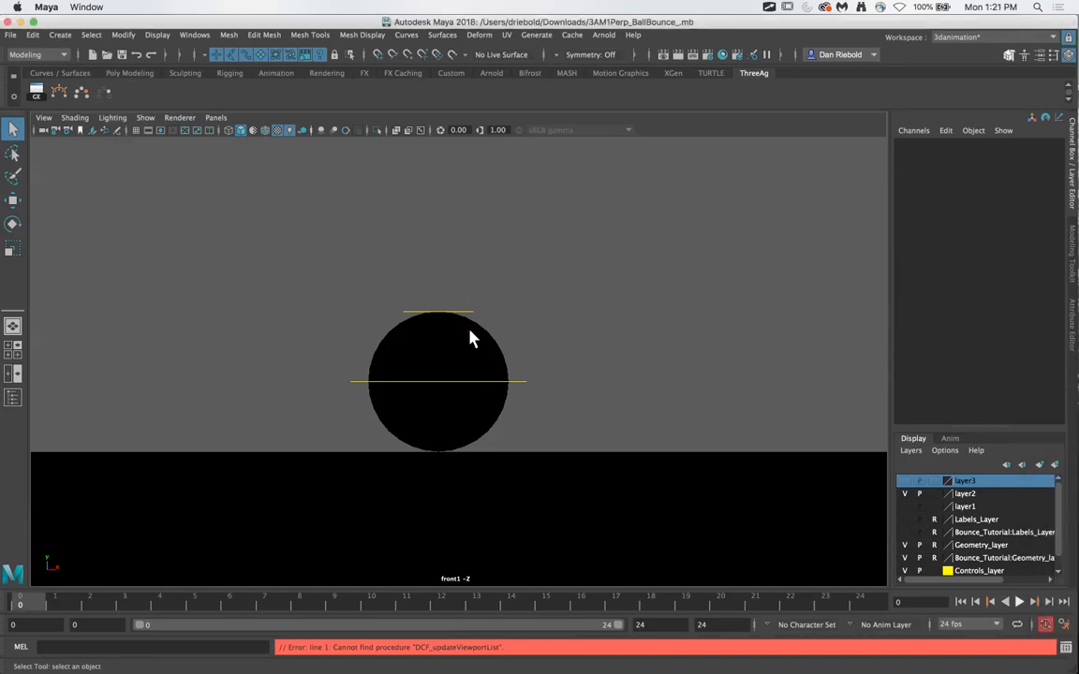
Try deforming the ball by moving its upper squash control, undo each move and deselect the control.
click(454, 313)
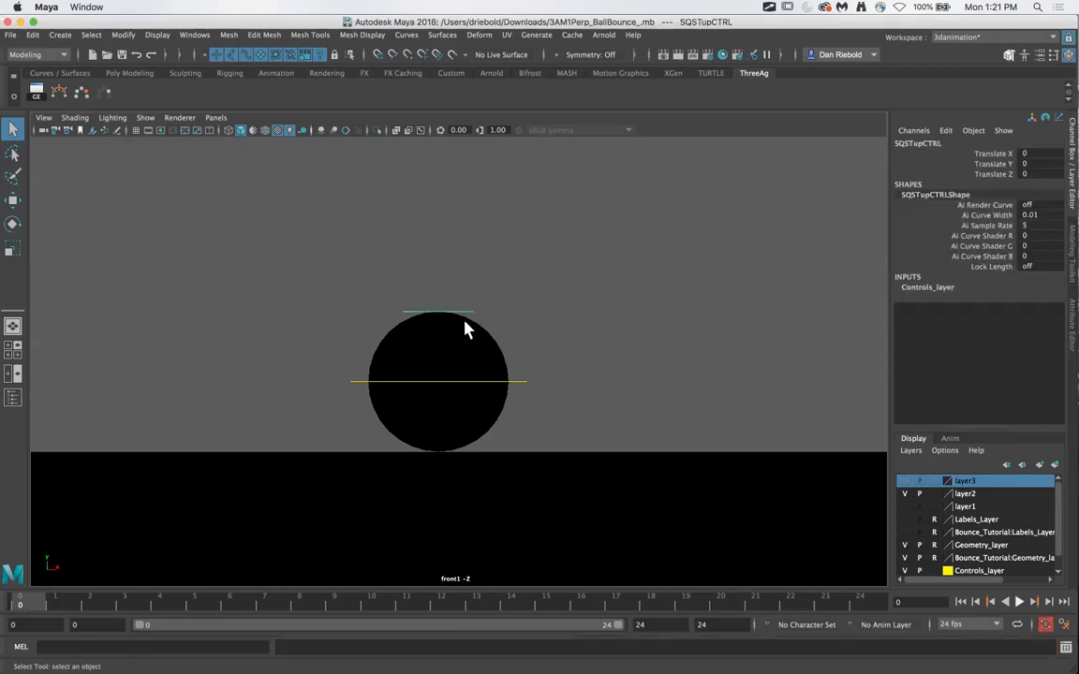
key(w)
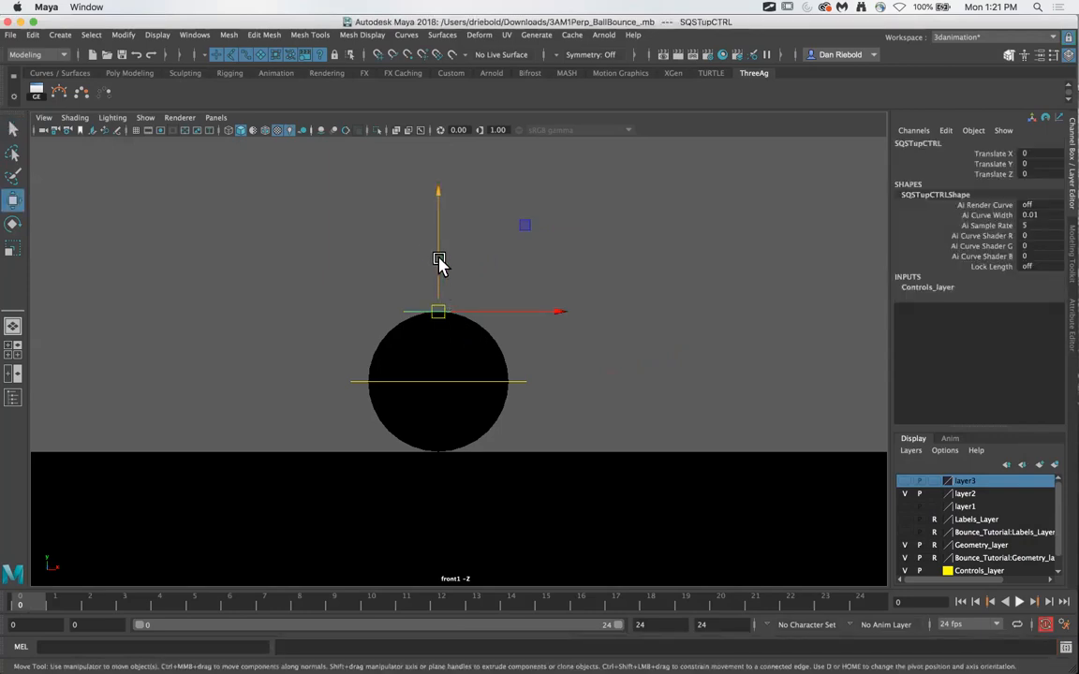
mouse_move(436, 318)
mouse_down()
mouse_move(469, 312)
mouse_move(417, 294)
mouse_move(460, 323)
mouse_move(417, 356)
mouse_move(436, 337)
mouse_move(458, 361)
mouse_move(436, 249)
mouse_move(473, 258)
mouse_move(438, 270)
mouse_move(437, 401)
mouse_move(433, 306)
mouse_up()
key(ctrl+z)
key(ctrl+z)
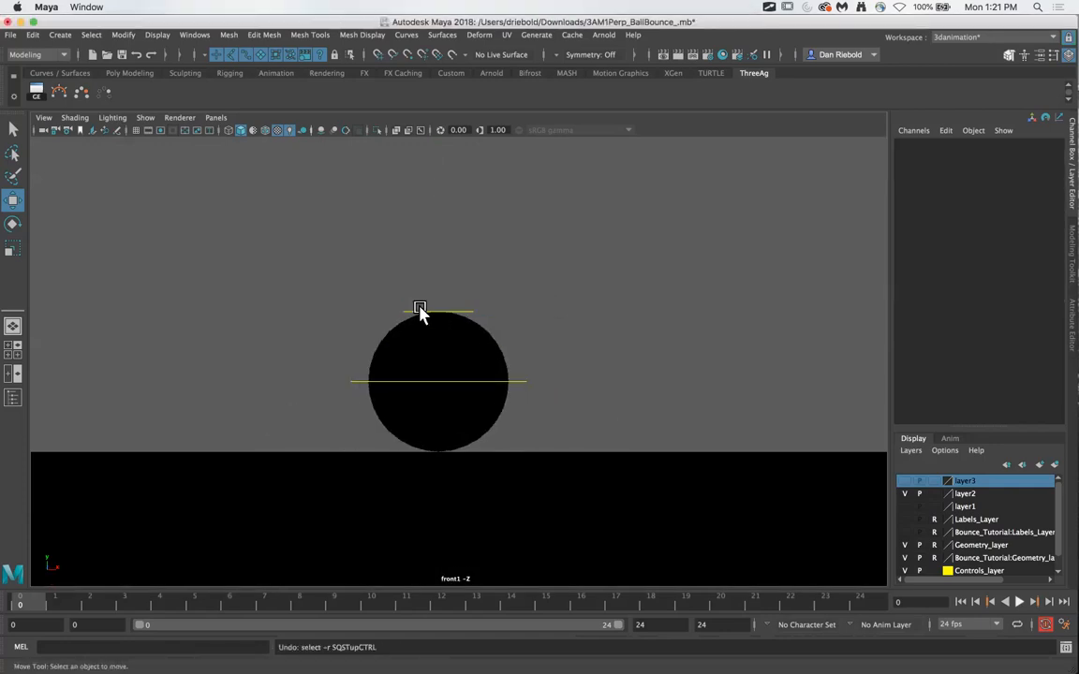
click(418, 311)
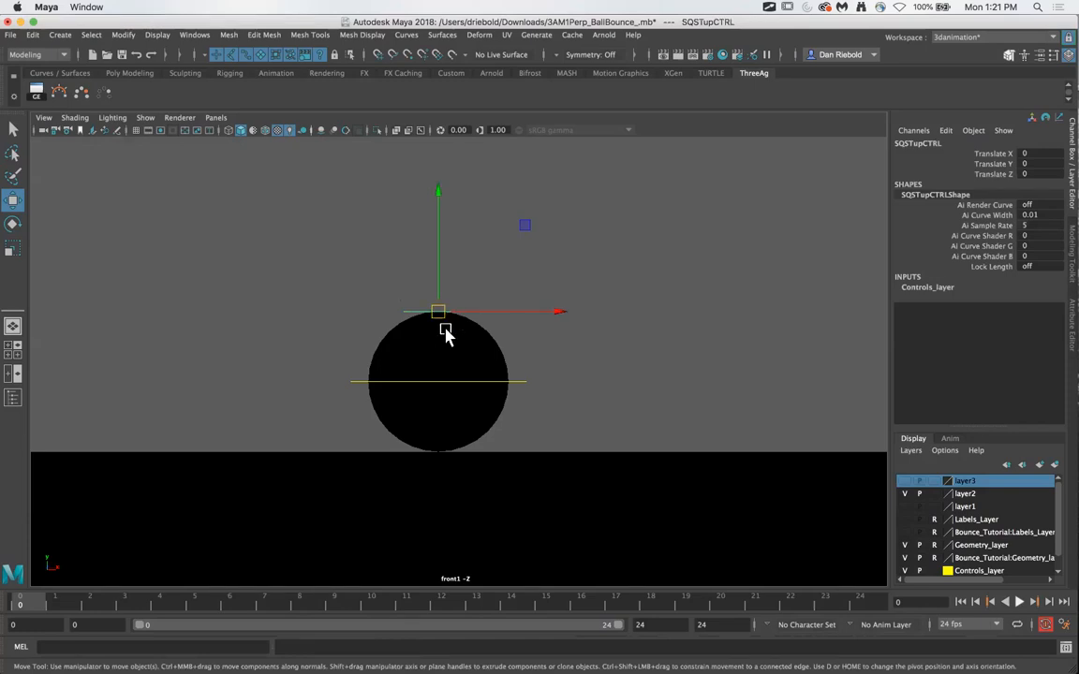
mouse_move(443, 314)
mouse_down()
mouse_move(440, 340)
mouse_move(443, 317)
mouse_up()
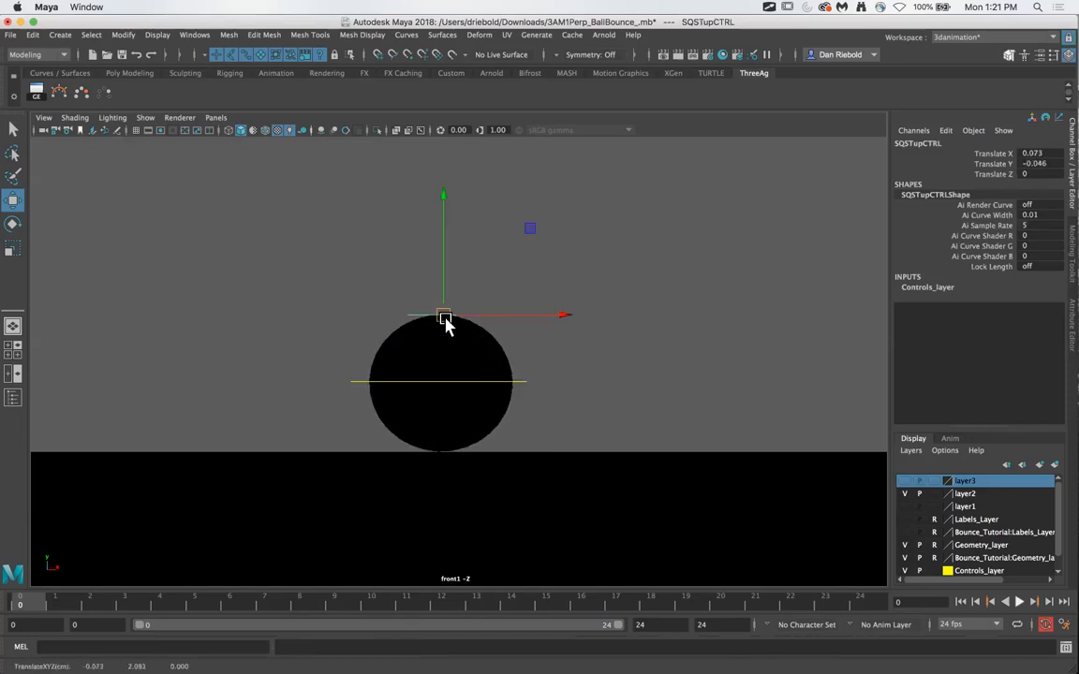
key(ctrl+z)
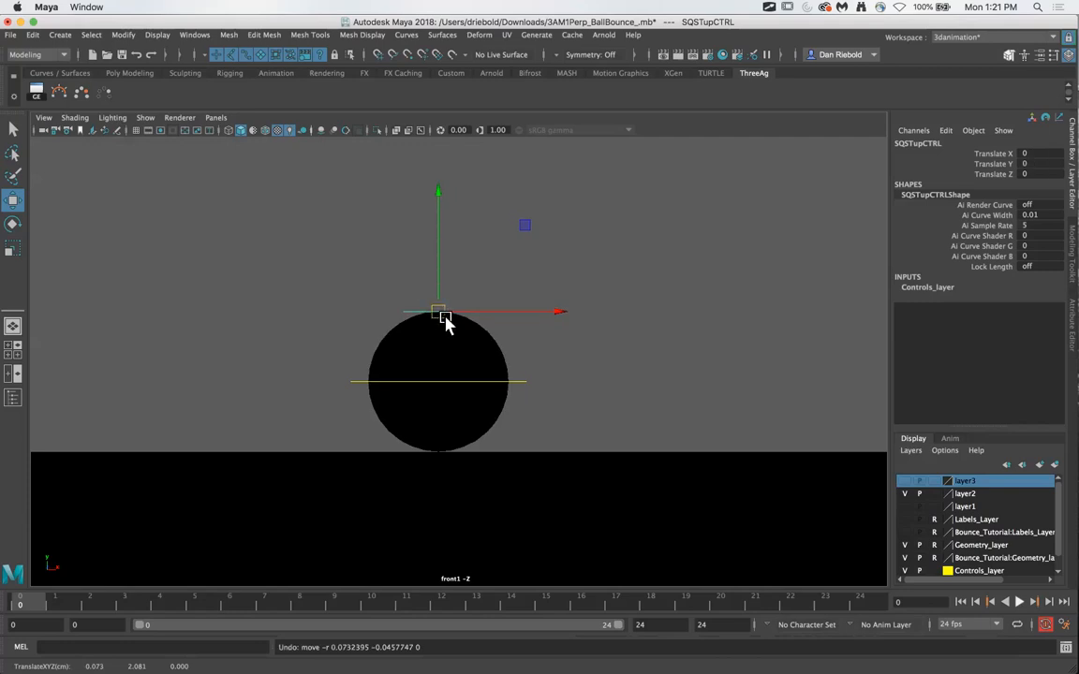
click(572, 372)
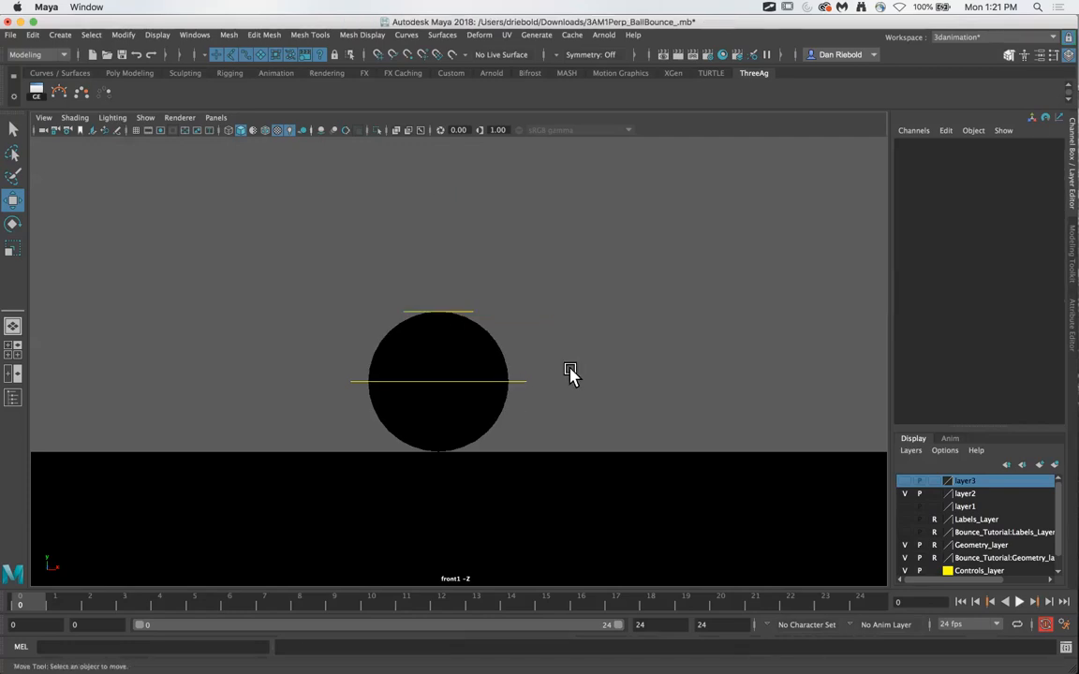
Try raising the whole ball through its middle control curve, and undo the move.
click(452, 385)
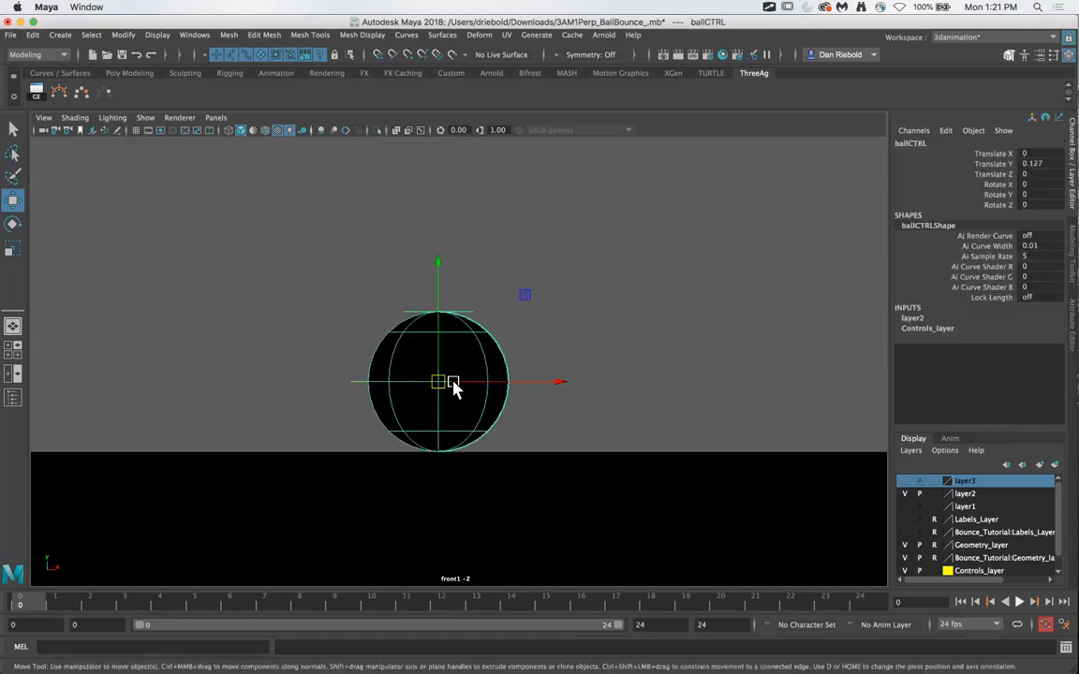
drag(440, 345, 409, 286)
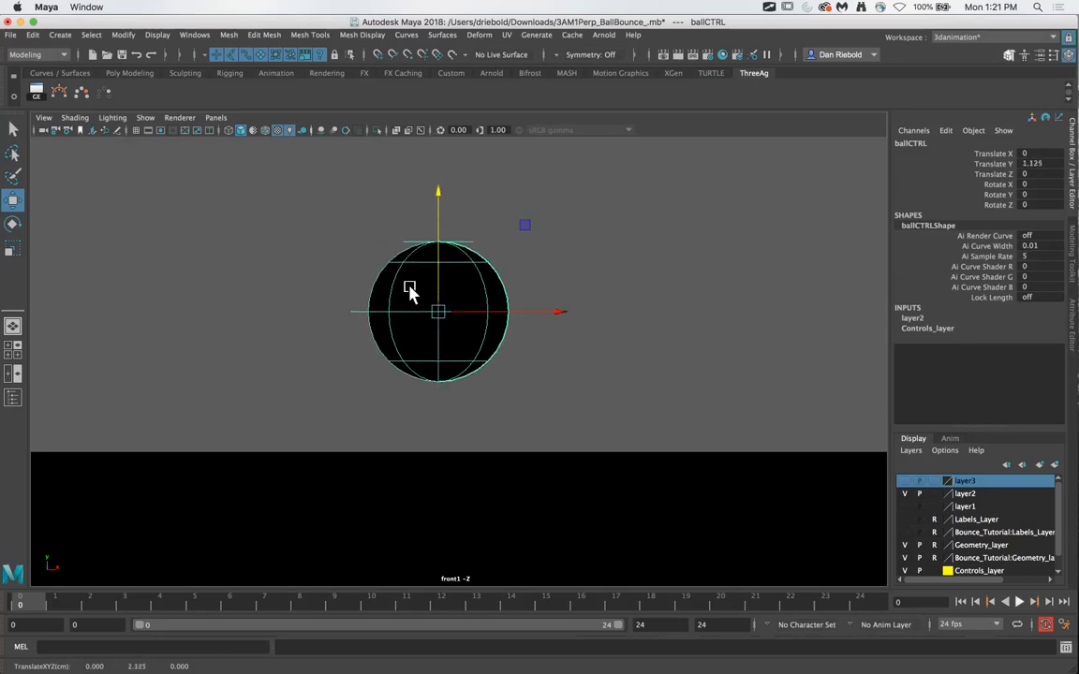
key(z)
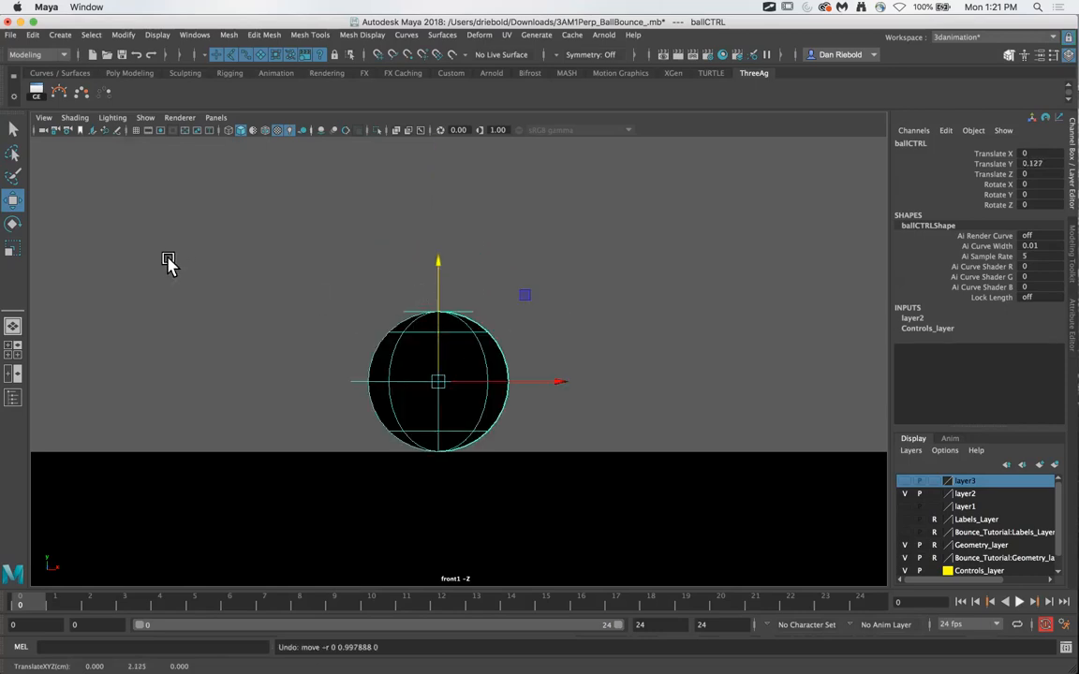
Open the recent scene DescendingBounce_rig.mb.
click(43, 118)
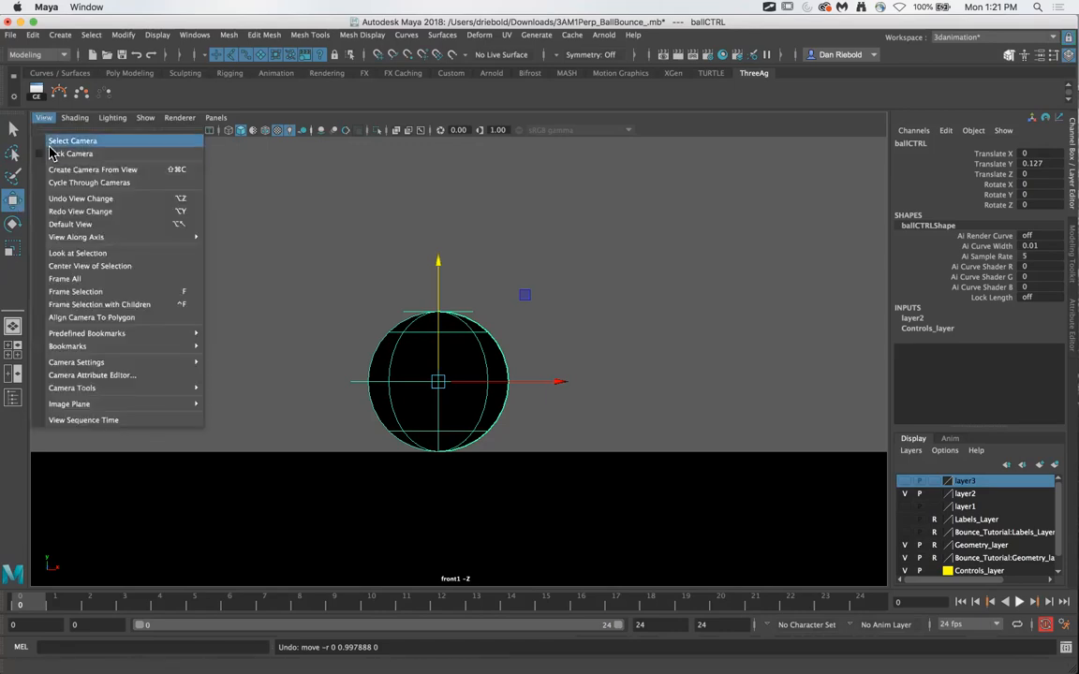
click(10, 35)
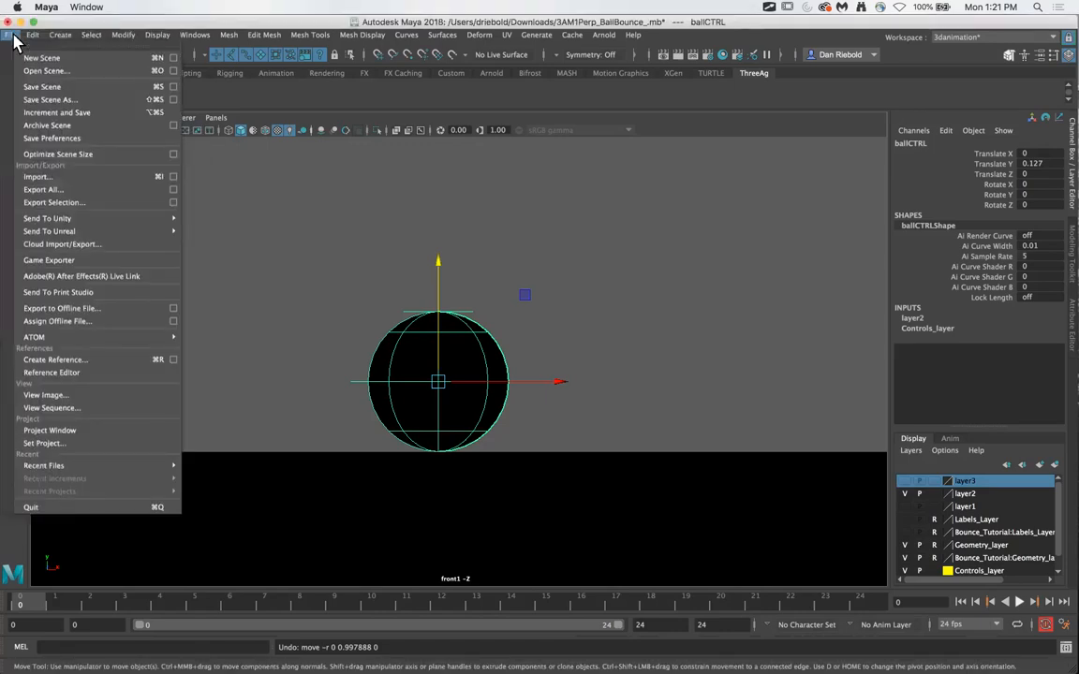
mouse_move(78, 468)
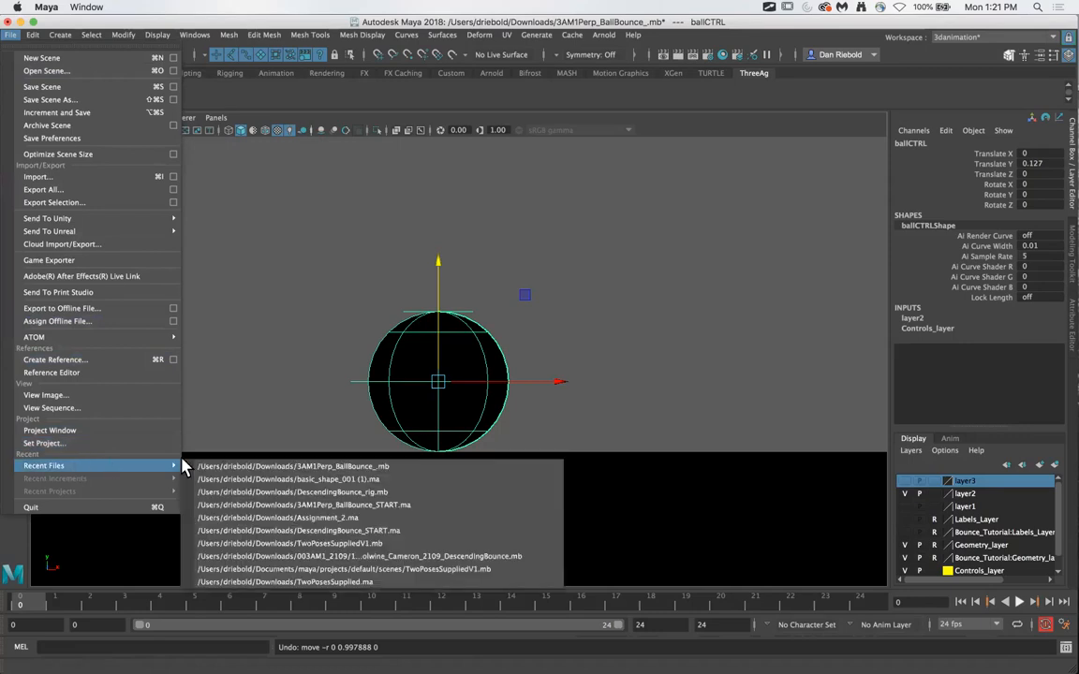
click(292, 491)
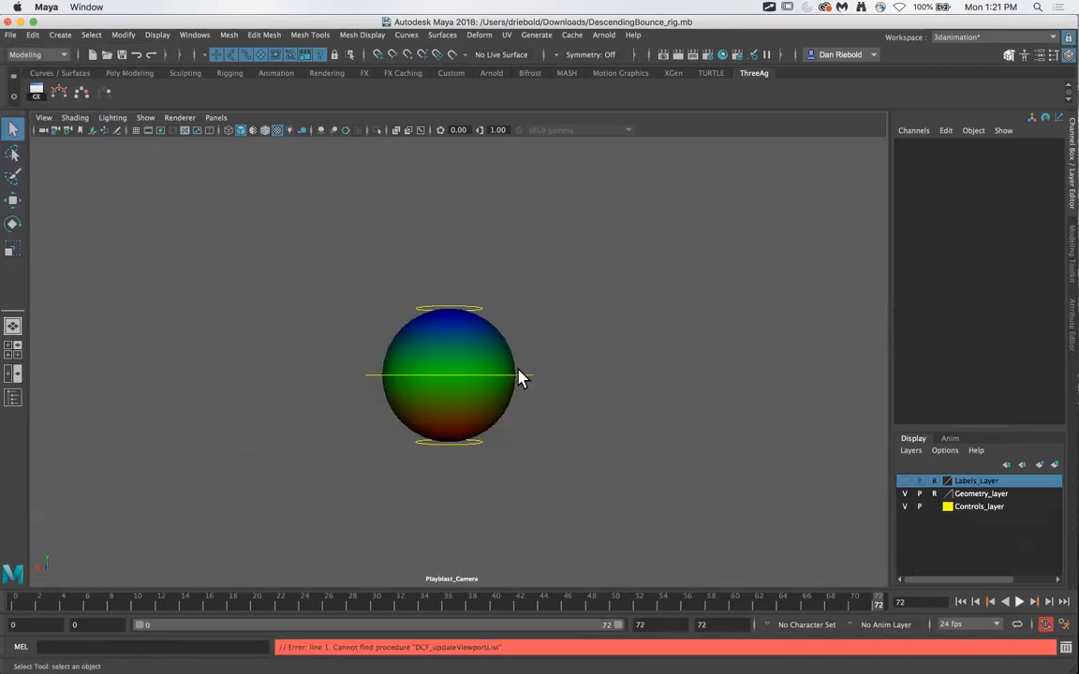
Move the multicoloured ball freely by its middle control to about X 8.81, Y 0.18, Z -1.86, and deselect it.
scroll(531, 381, up, 3)
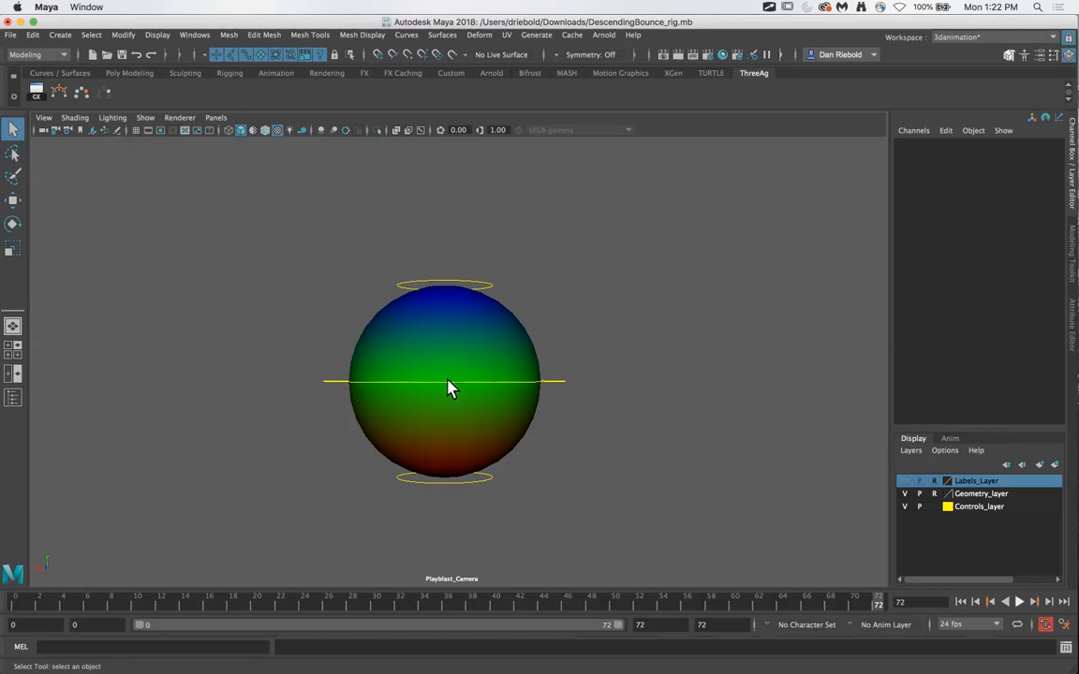
click(541, 394)
key(w)
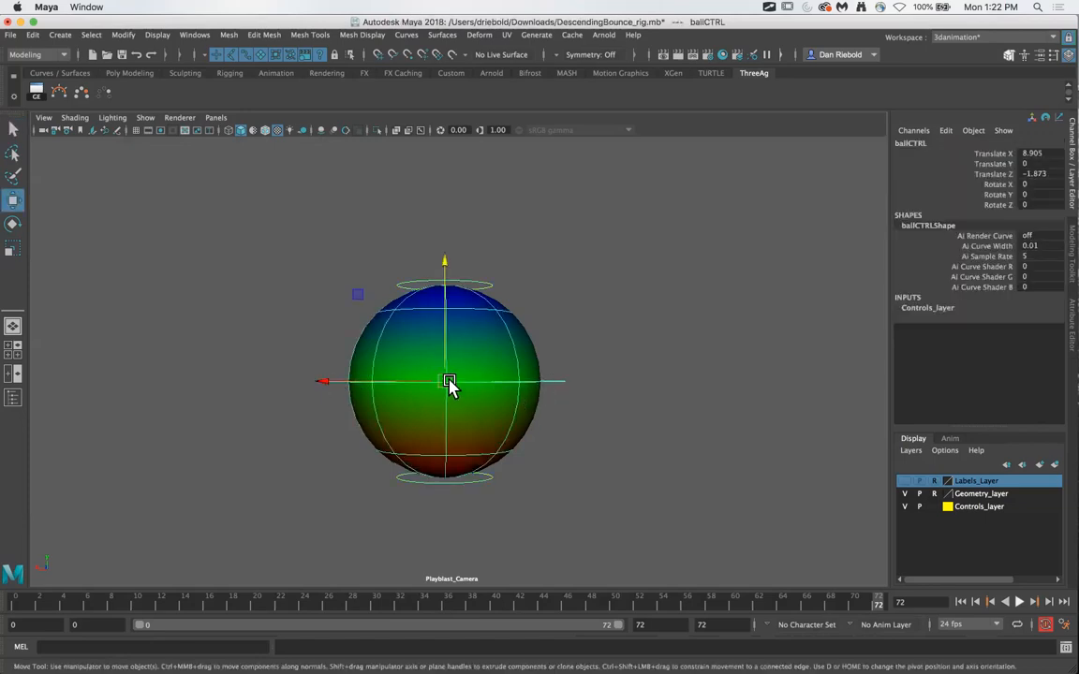
middle_drag(388, 354, 429, 390)
mouse_move(421, 350)
middle_down()
mouse_move(406, 315)
mouse_move(392, 325)
mouse_move(256, 320)
mouse_move(423, 348)
middle_up()
middle_drag(412, 292, 471, 346)
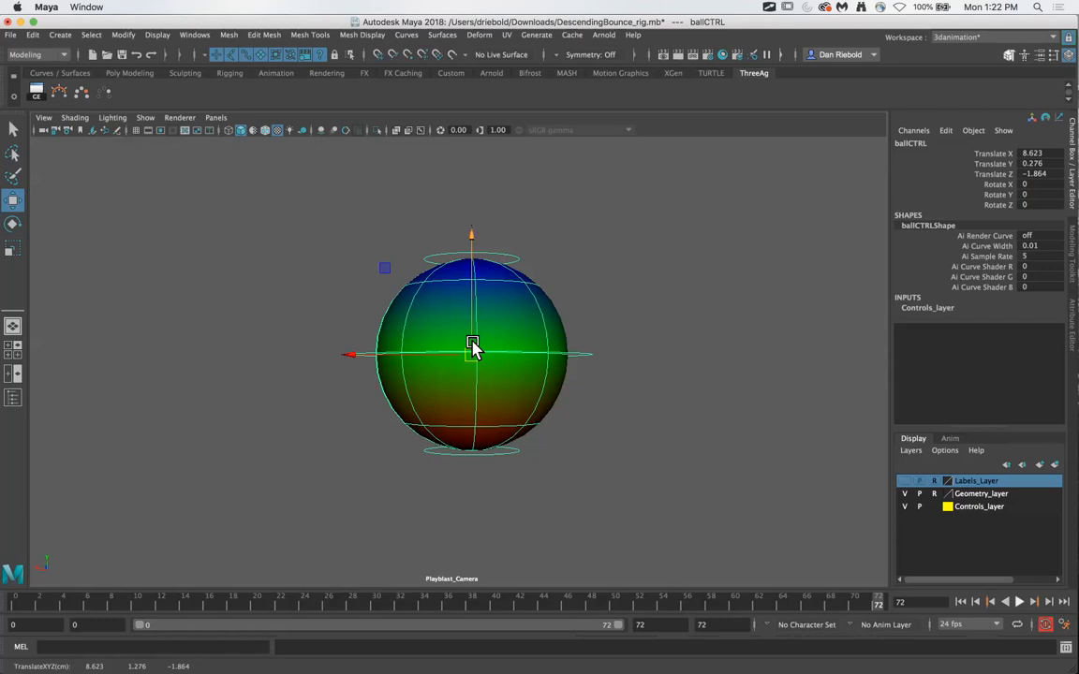
middle_drag(473, 347, 452, 366)
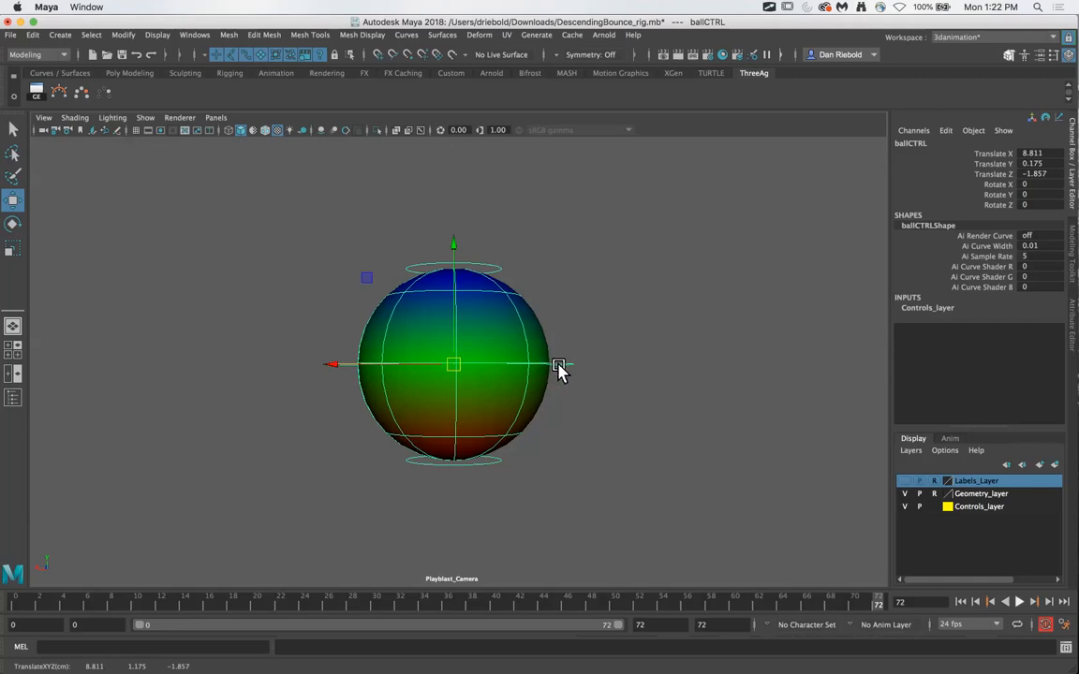
click(592, 324)
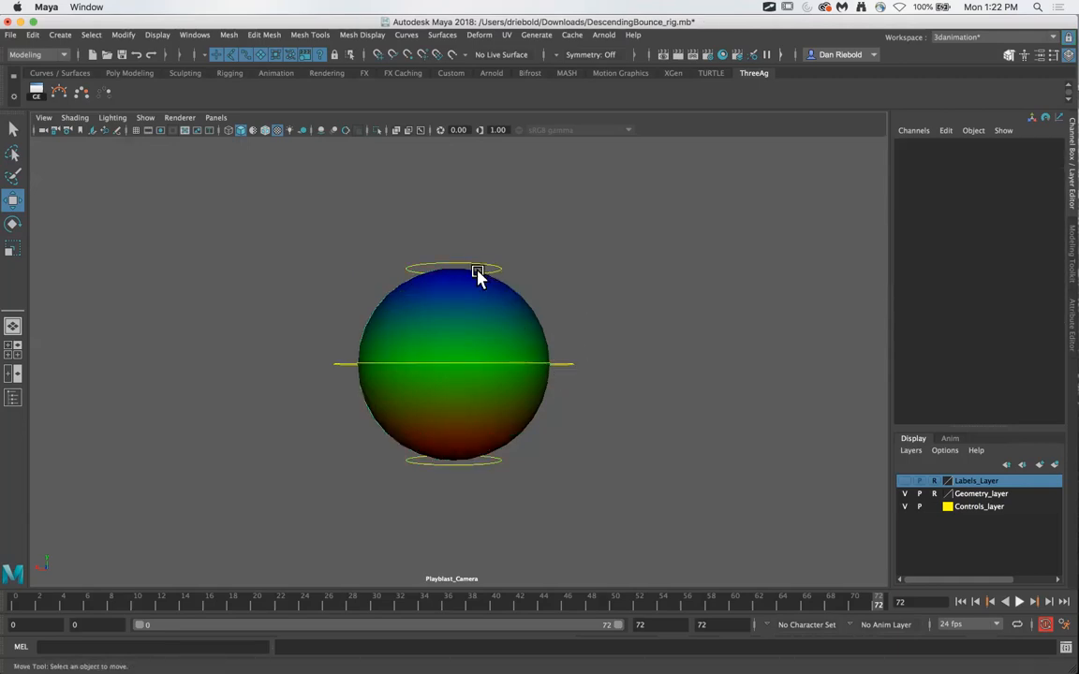
Shift the ball slightly with its middle control to about X 8.78, Y 0.21, Z -1.86, and deselect it.
click(565, 362)
mouse_move(452, 368)
mouse_down()
mouse_move(510, 392)
mouse_move(619, 356)
mouse_move(581, 290)
mouse_move(426, 373)
mouse_move(542, 414)
mouse_move(535, 329)
mouse_move(479, 406)
mouse_move(484, 334)
mouse_move(412, 390)
mouse_move(493, 352)
mouse_move(452, 379)
mouse_move(454, 394)
mouse_move(510, 374)
mouse_move(457, 379)
mouse_move(462, 371)
mouse_up()
click(618, 407)
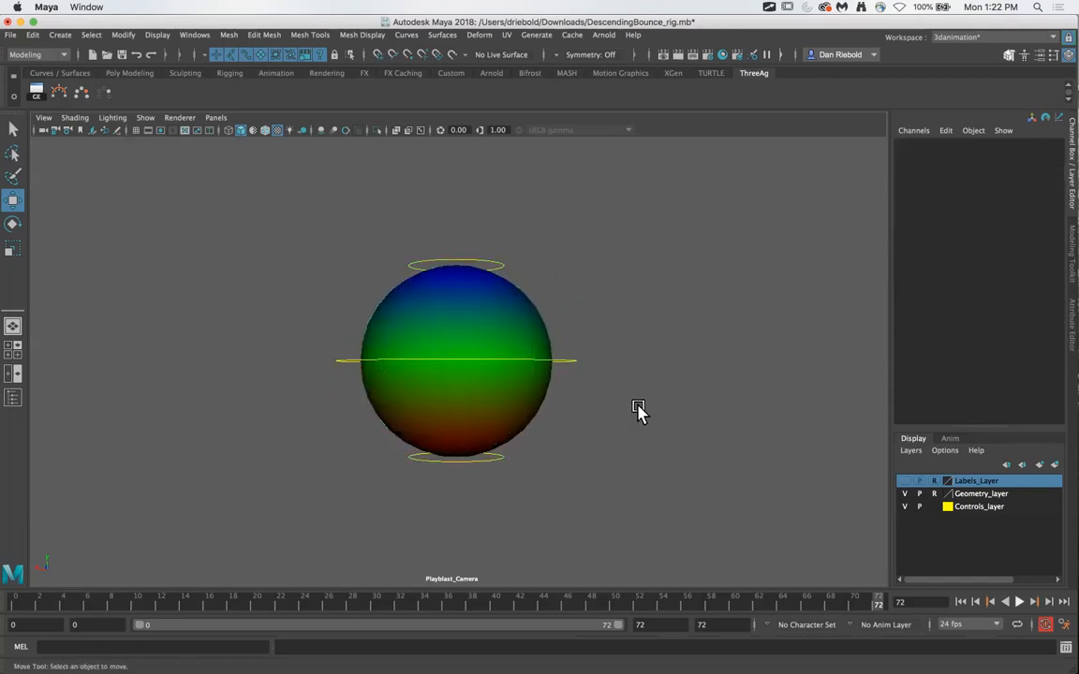
Try moving all of the ball's controls together after box-selecting them, undo the moves and deselect everything.
drag(621, 196, 339, 493)
drag(470, 377, 612, 325)
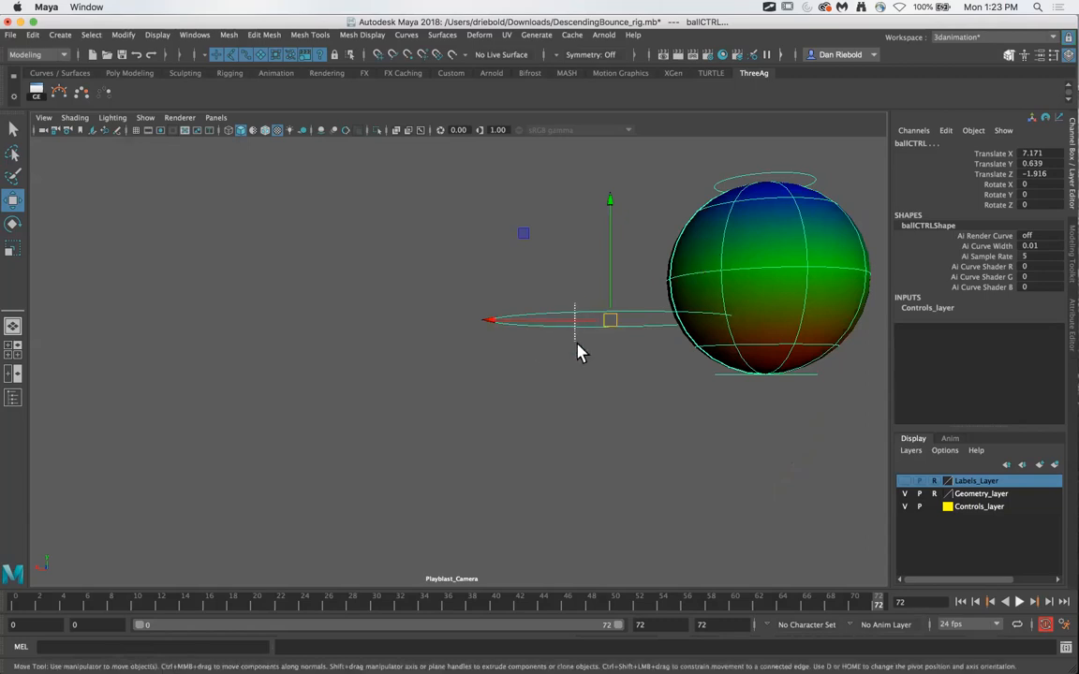
drag(610, 320, 433, 406)
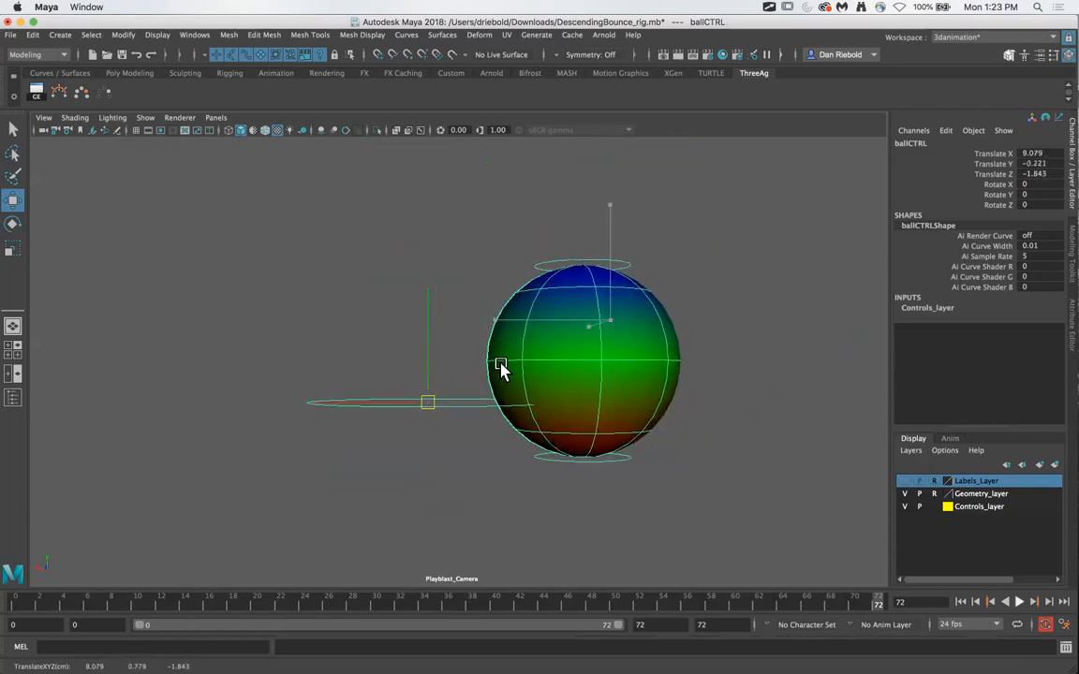
drag(309, 235, 695, 501)
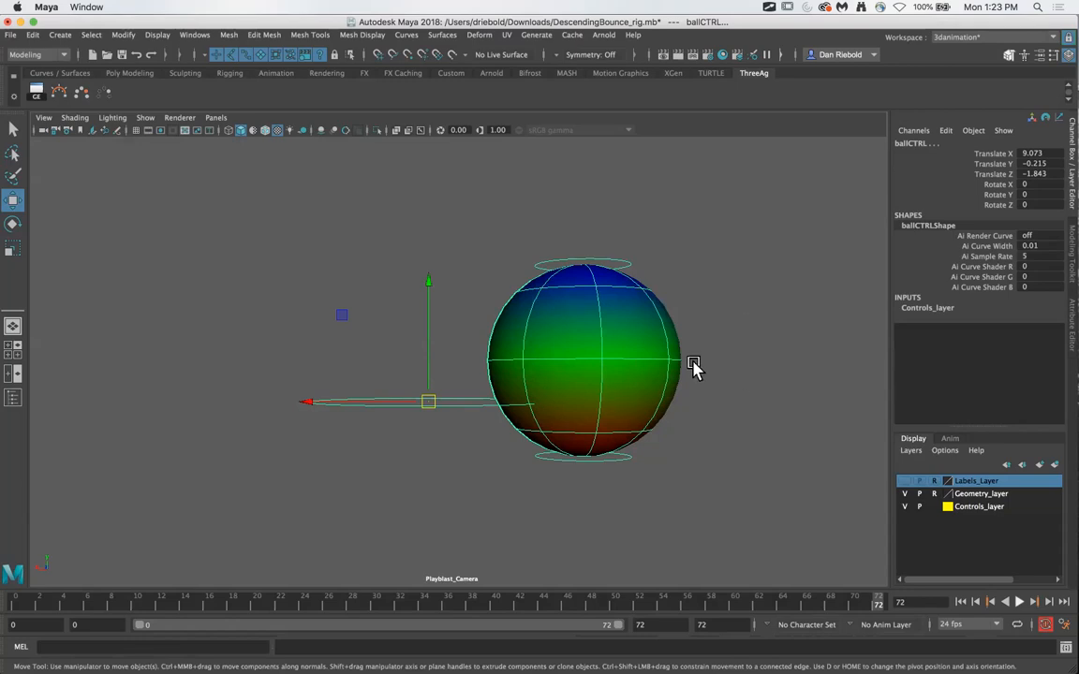
key(z)
key(z)
key(z)
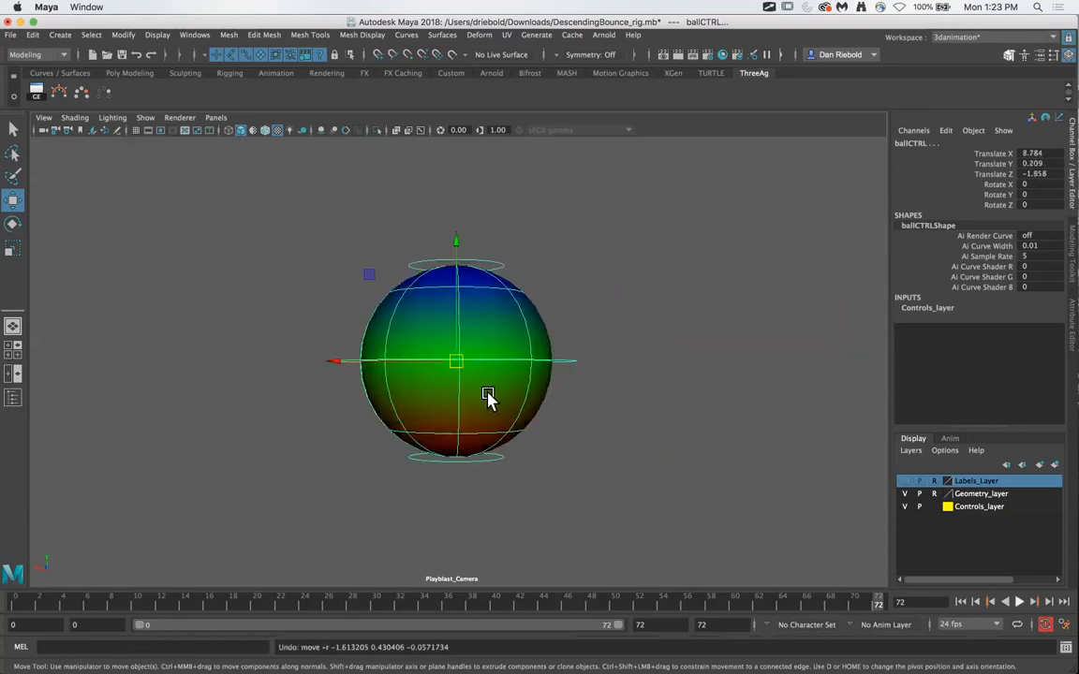
click(599, 365)
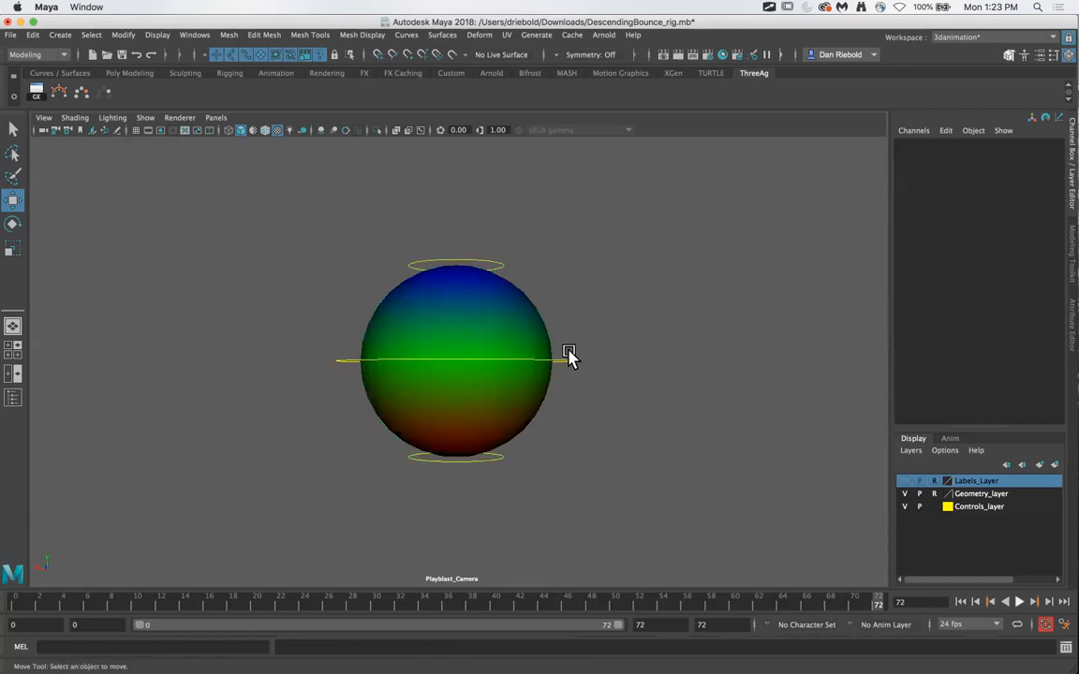
Move the ball by its middle control to about X 8.57, Y -0.01, Z -1.86, and try rotating it, undoing the rotation.
click(569, 357)
drag(455, 365, 477, 385)
key(e)
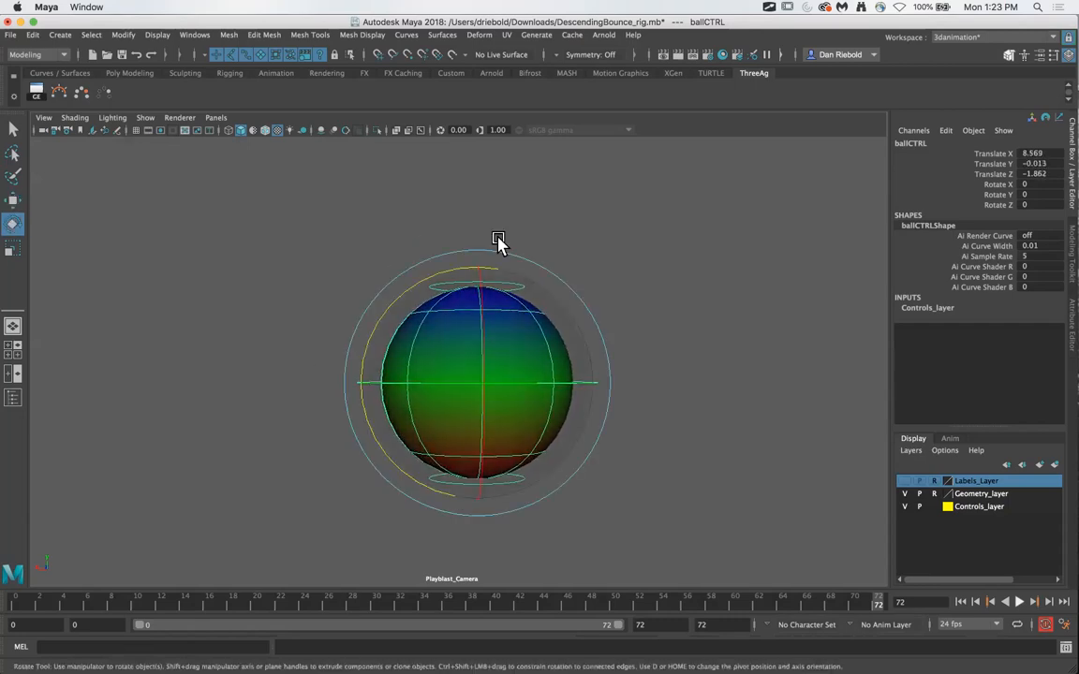
mouse_move(398, 300)
mouse_down()
mouse_move(655, 368)
mouse_move(290, 380)
mouse_move(404, 284)
mouse_up()
key(z)
click(316, 302)
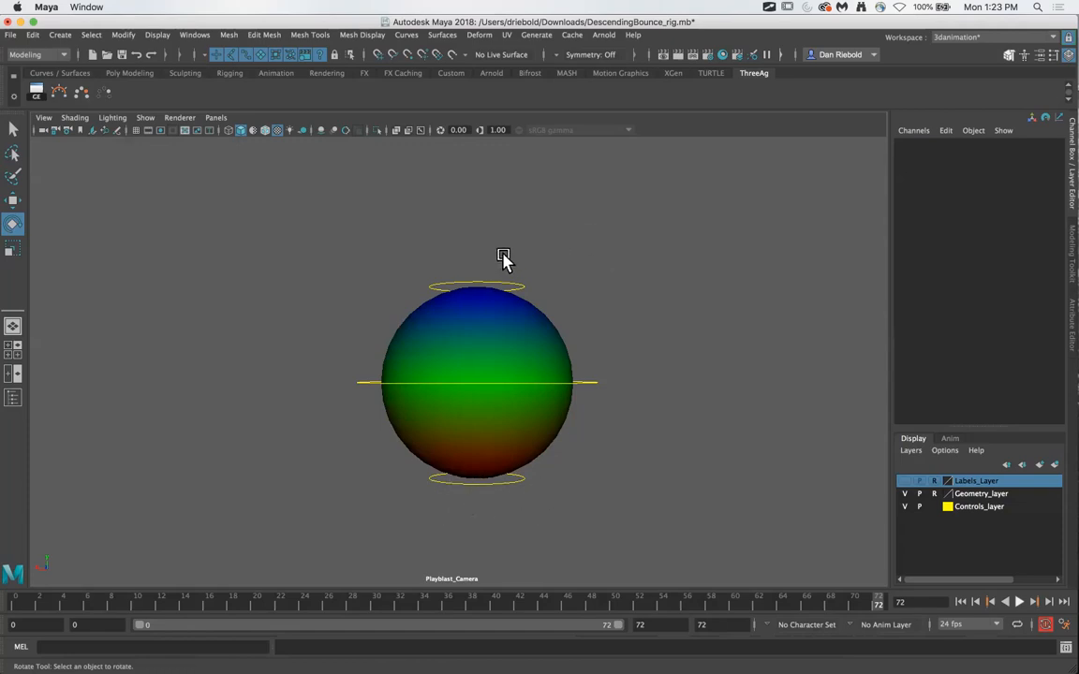
Try squashing the multicoloured ball by moving its upper squash control down to about Translate Y -0.56, and undo the move.
click(493, 317)
key(w)
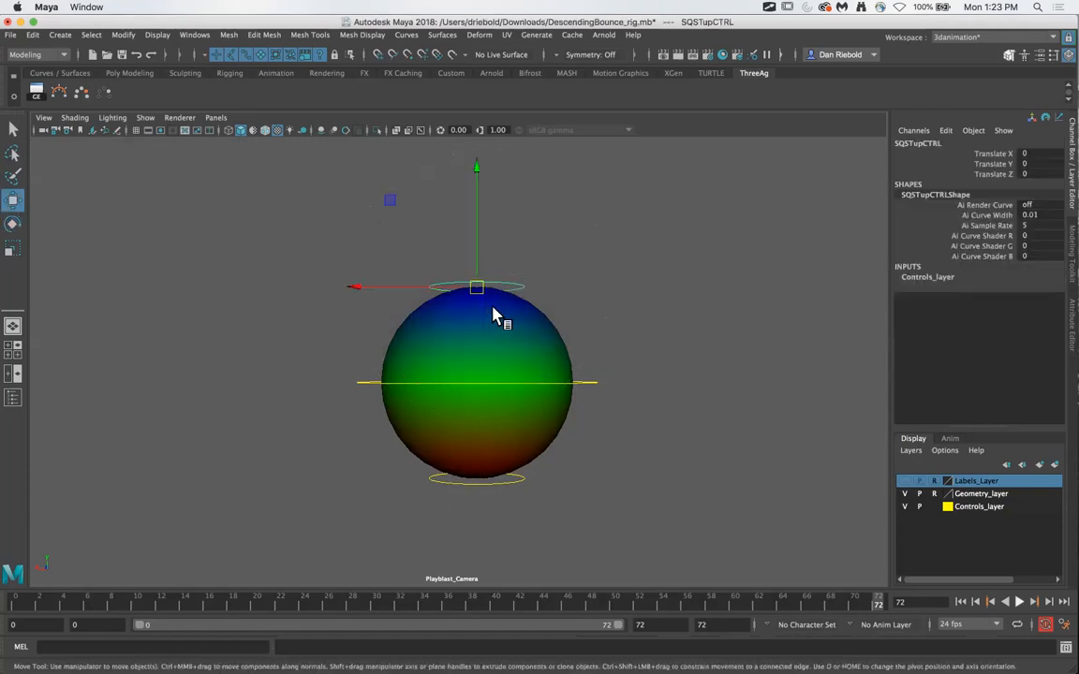
drag(475, 216, 476, 277)
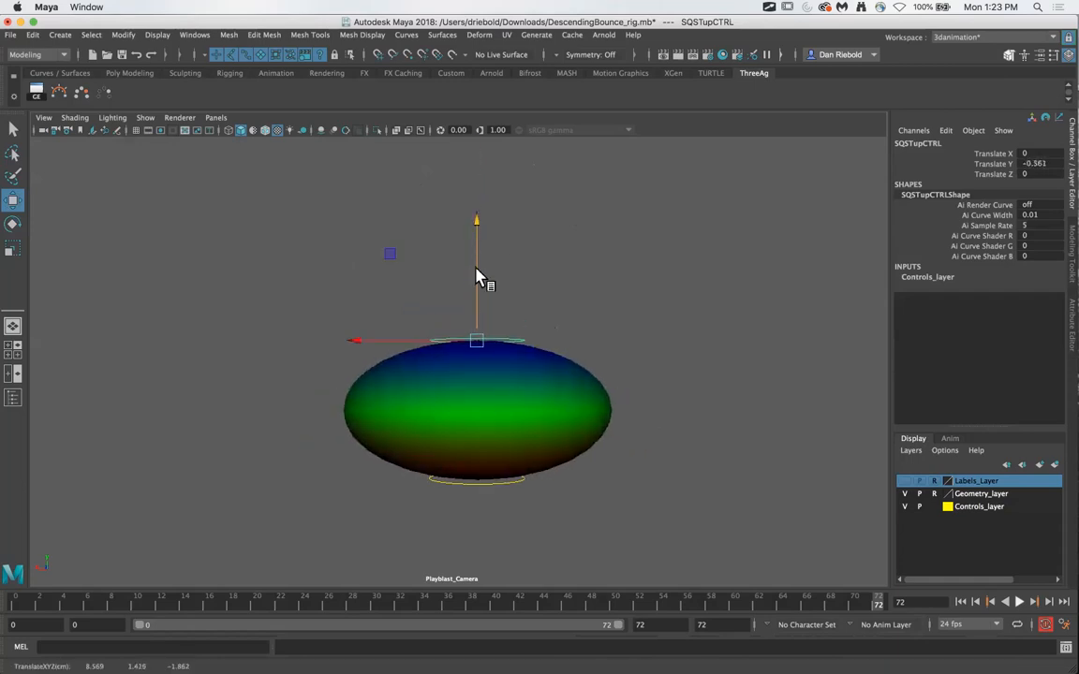
key(e)
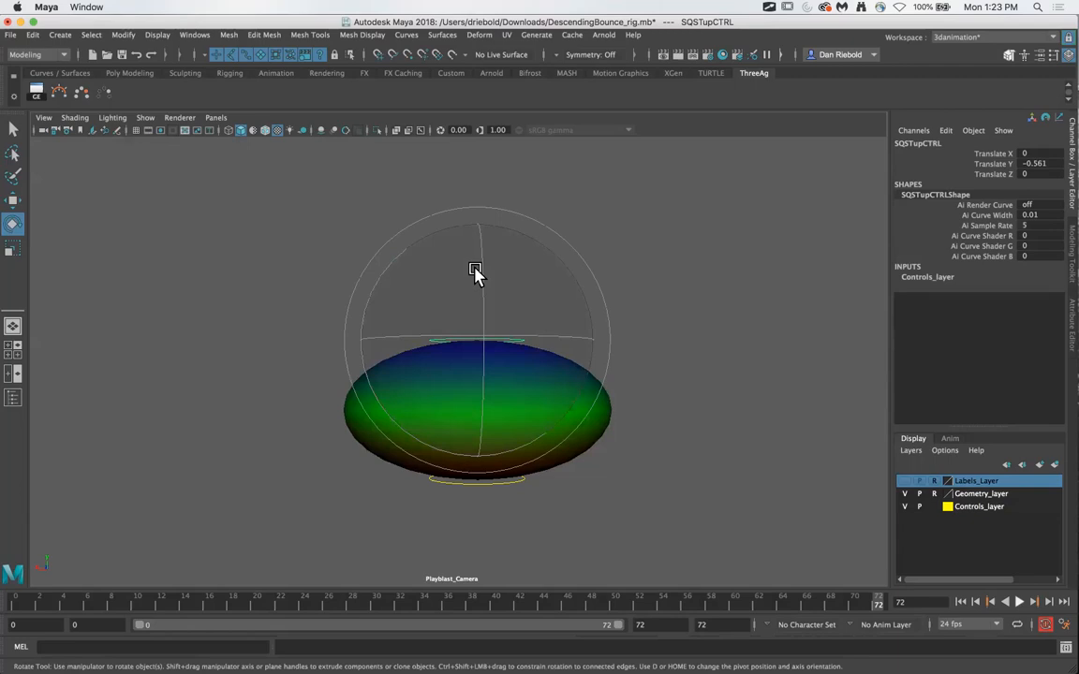
scroll(478, 277, down, 3)
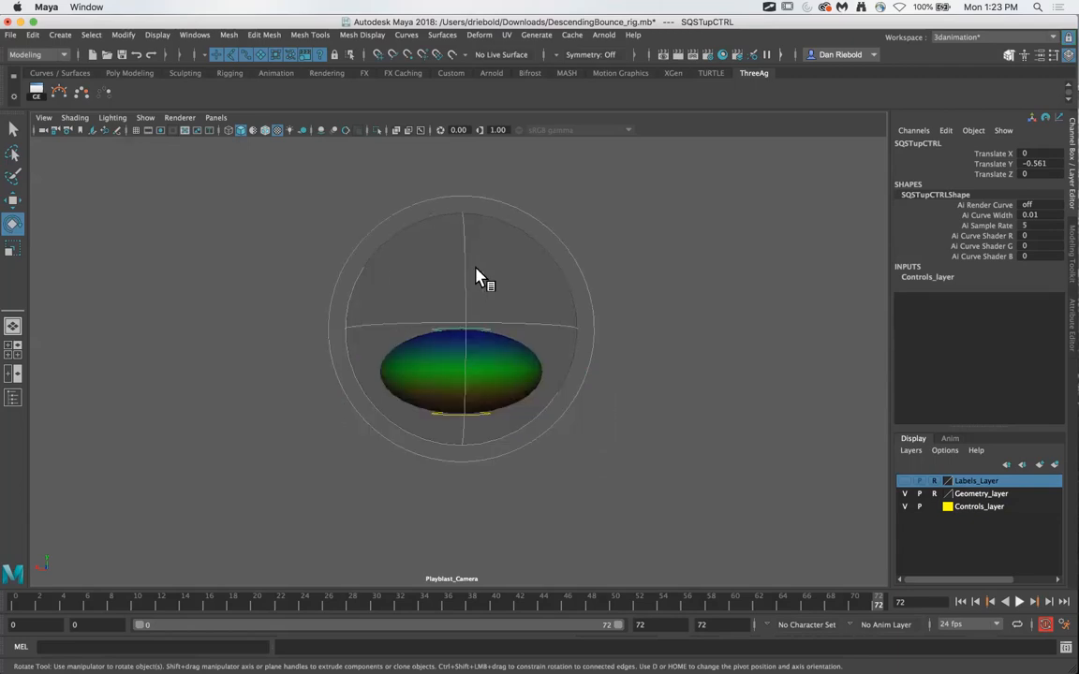
key(z)
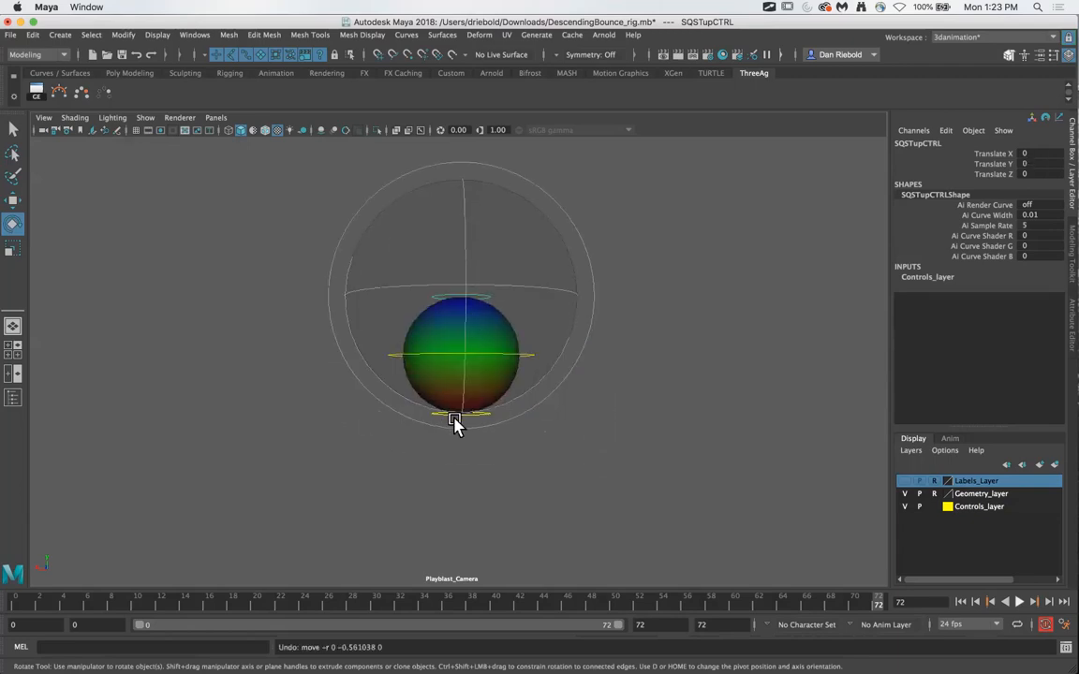
Try moving the ball's lower squash control upward by about 1.30 units, and undo the move.
drag(480, 434, 440, 402)
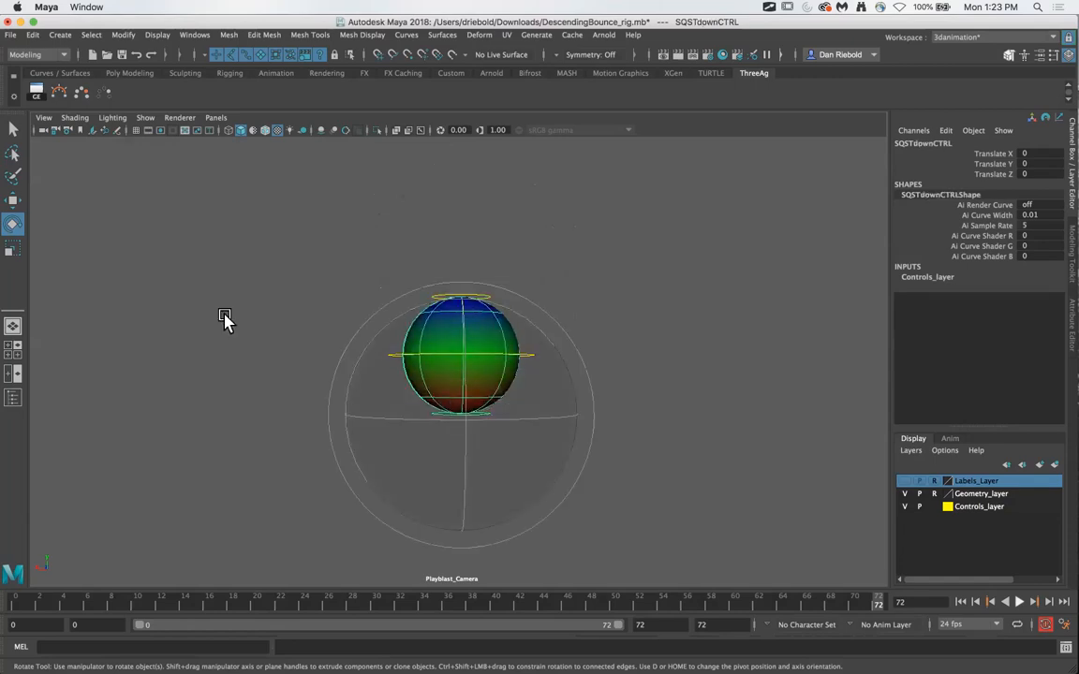
click(14, 201)
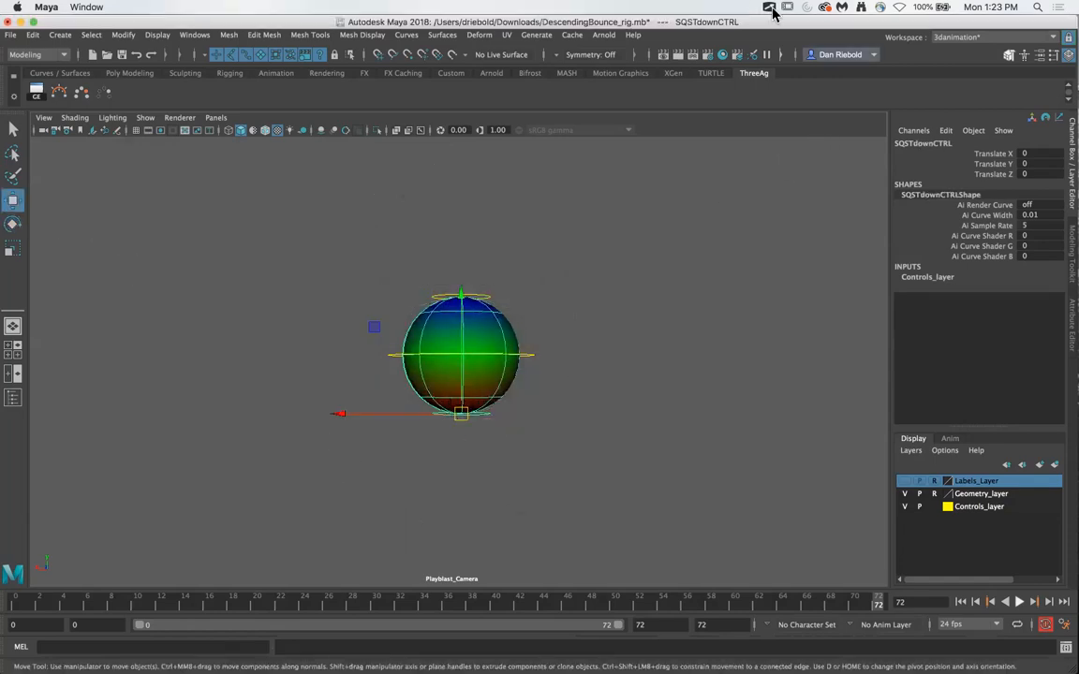
drag(465, 358, 464, 333)
key(z)
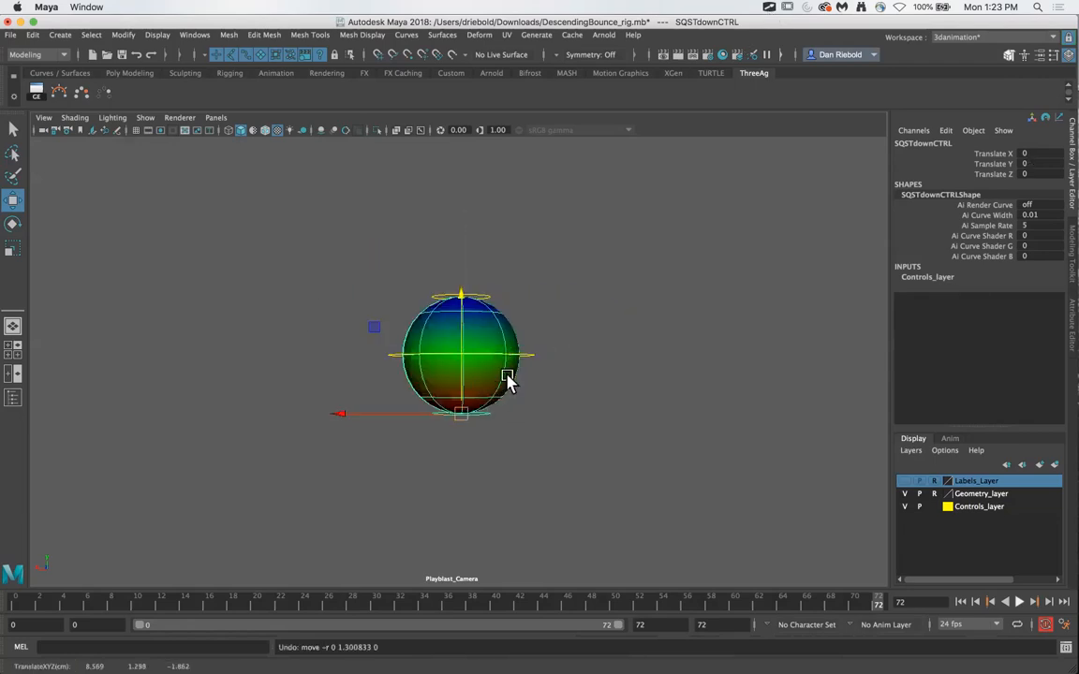
Rotate the ball about half a turn with its middle control so the red end points up, and deselect it.
click(512, 380)
key(e)
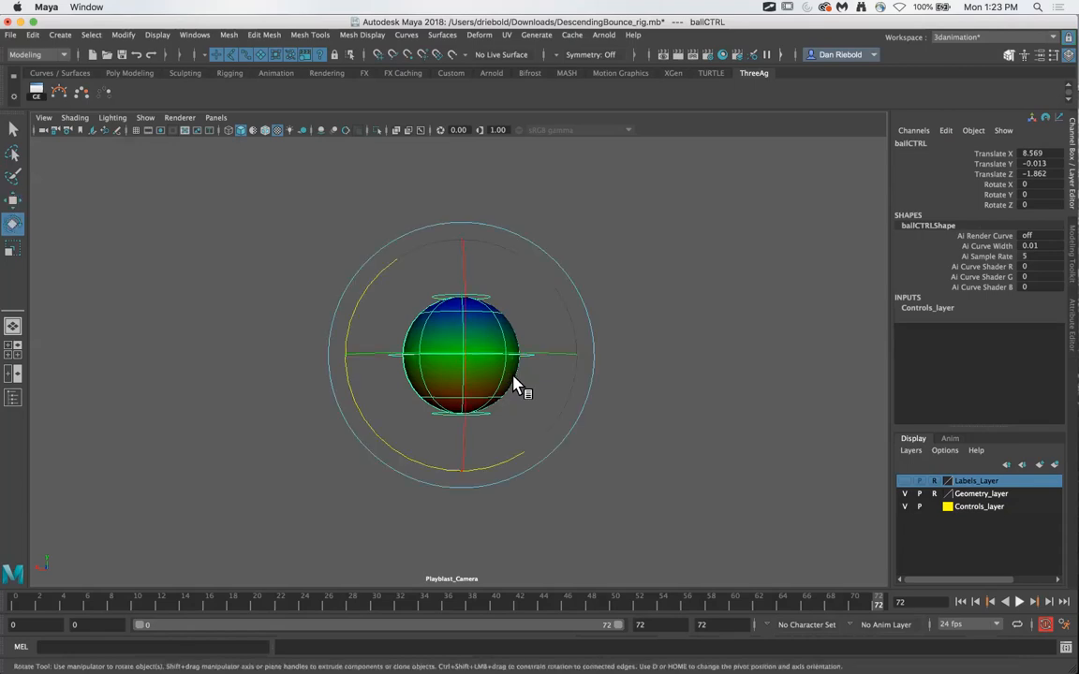
drag(386, 281, 561, 453)
click(429, 248)
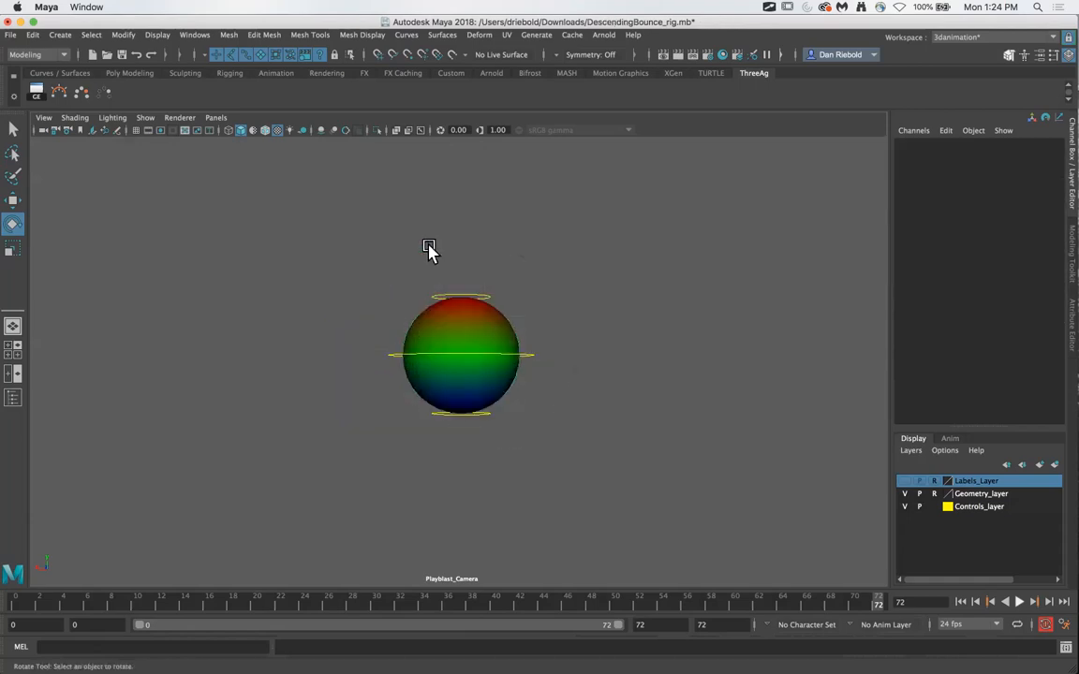
Try squashing the flipped ball by moving its red-end squash control down to about Translate Y 0.74, and undo the move.
click(478, 319)
key(w)
drag(457, 232, 467, 276)
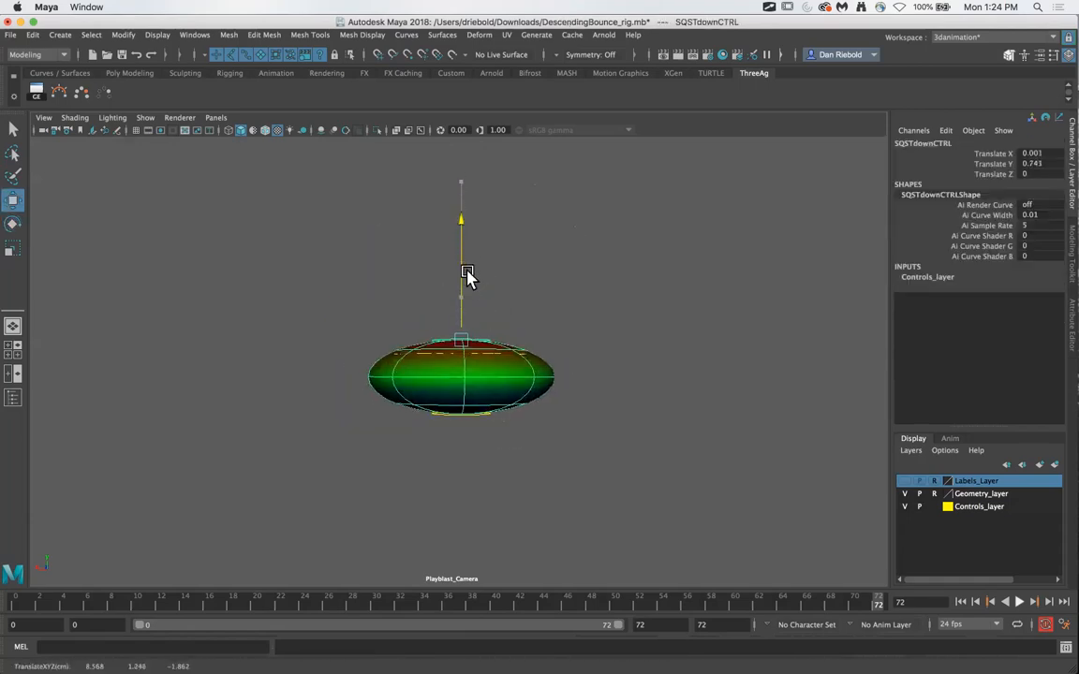
click(640, 354)
key(ctrl+z)
key(ctrl+z)
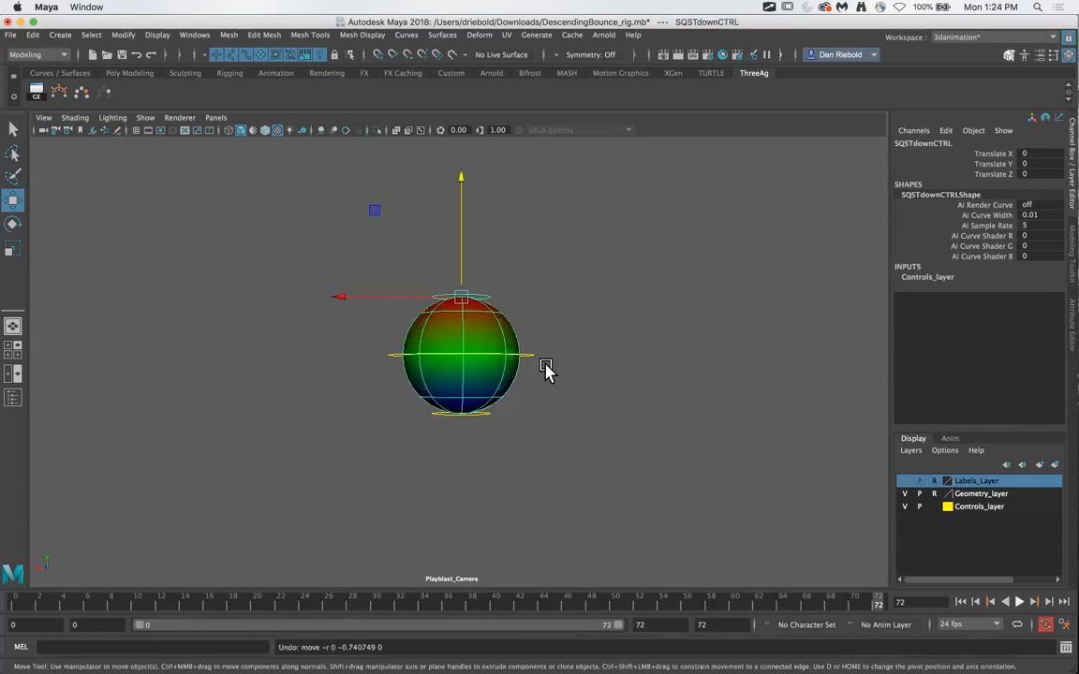
scroll(605, 358, up, 4)
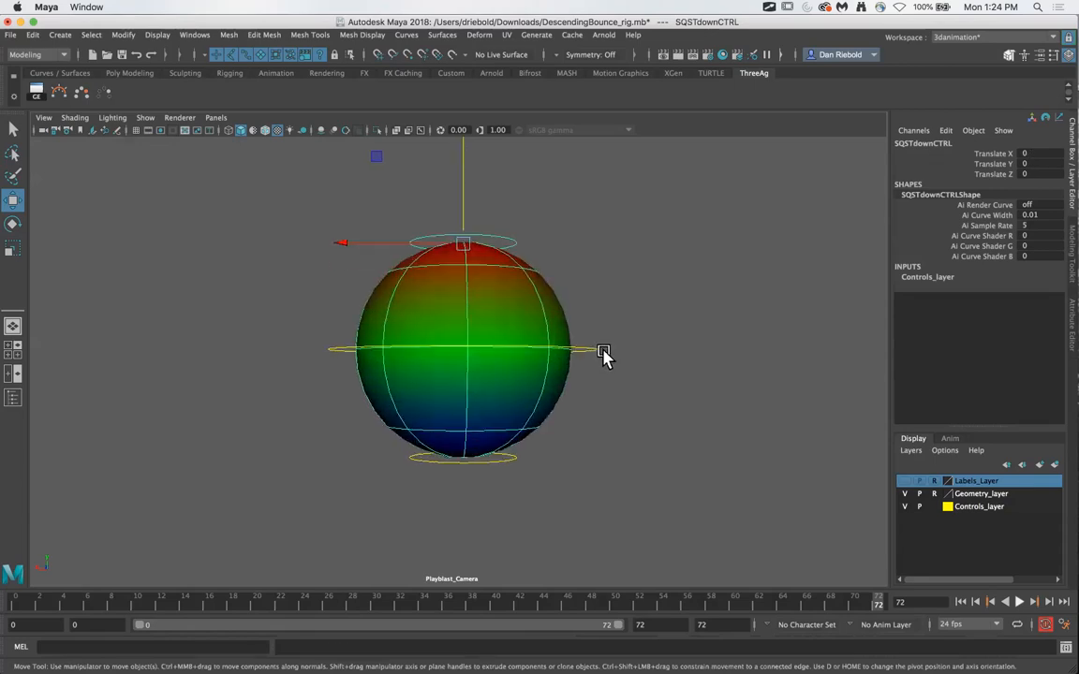